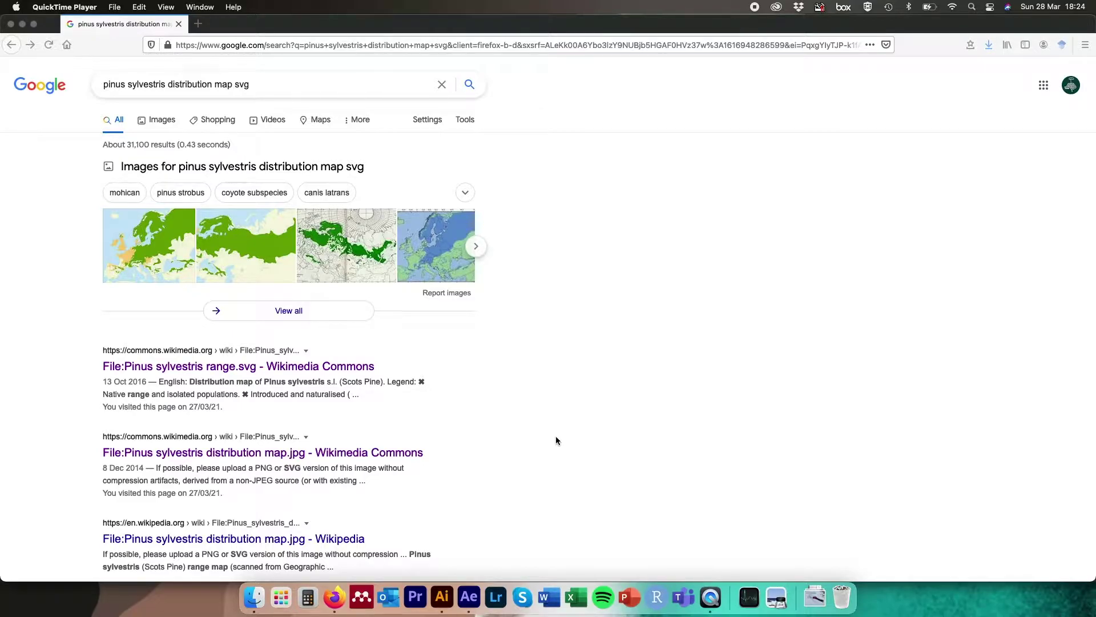
- Open the Wikimedia Commons page for Pinus sylvestris range.svg from the search results and show the map in the media viewer
left_click(317, 89)
left_click_drag(258, 87, 233, 88)
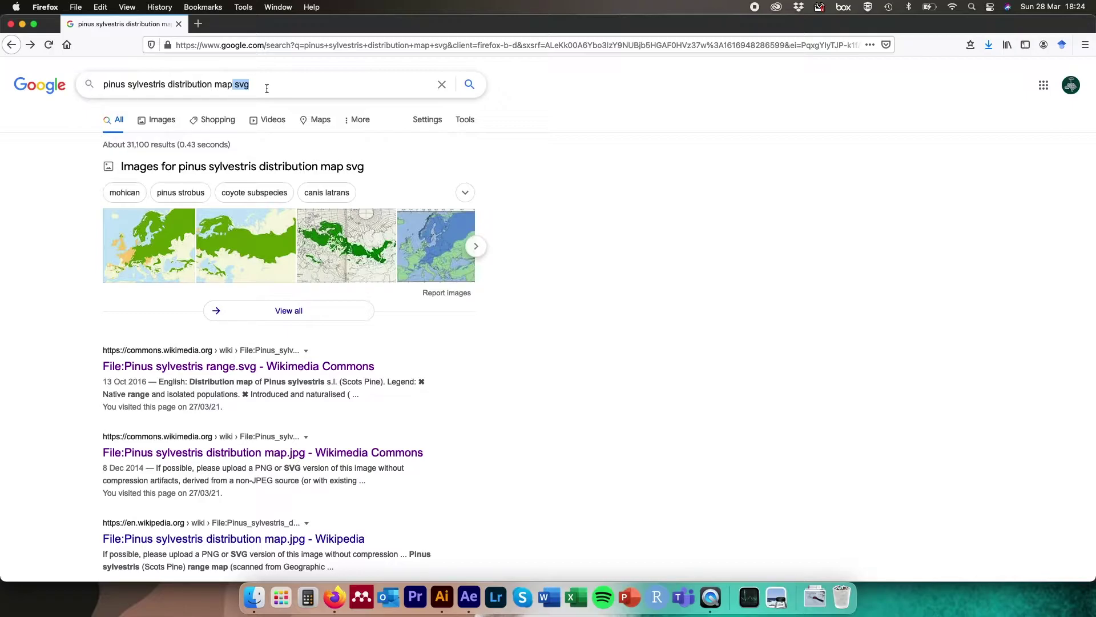
left_click(564, 363)
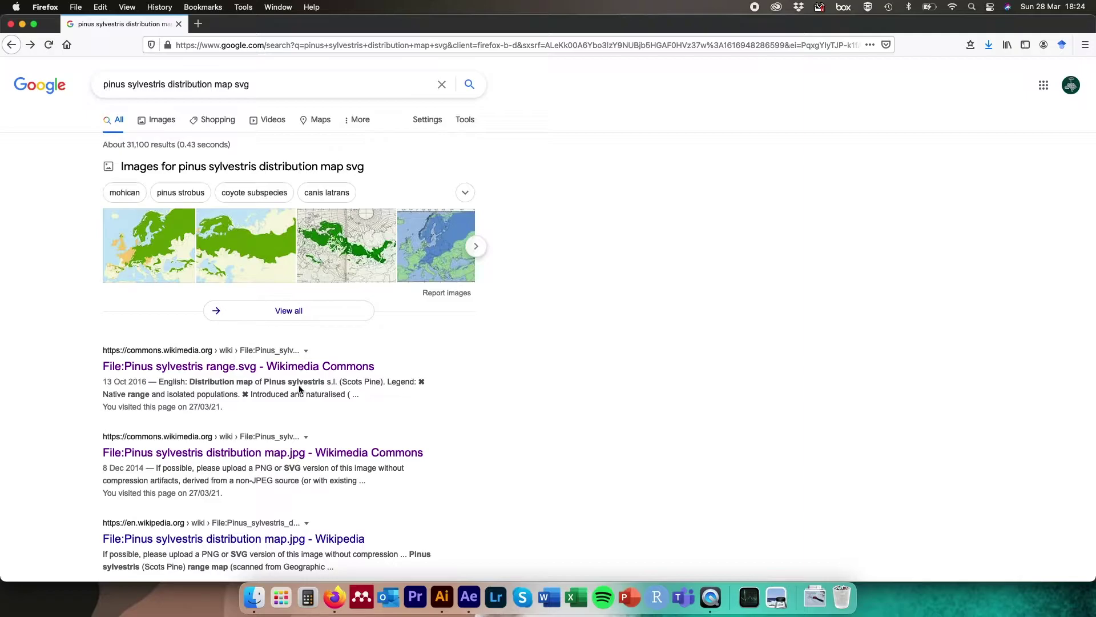
left_click(305, 369)
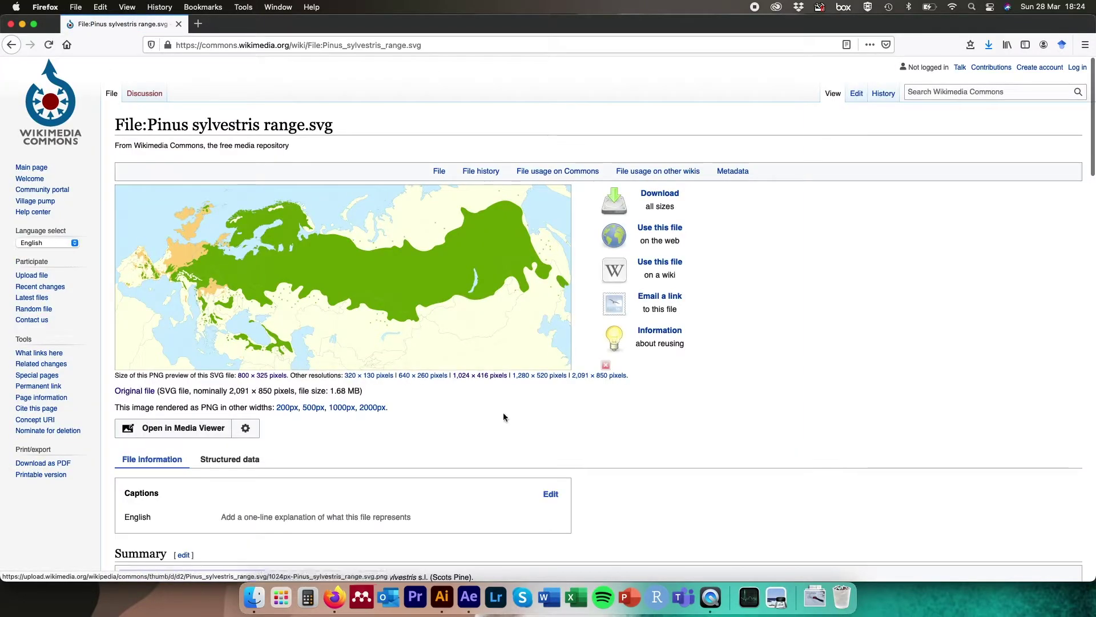
scroll(505, 419, "down", 2)
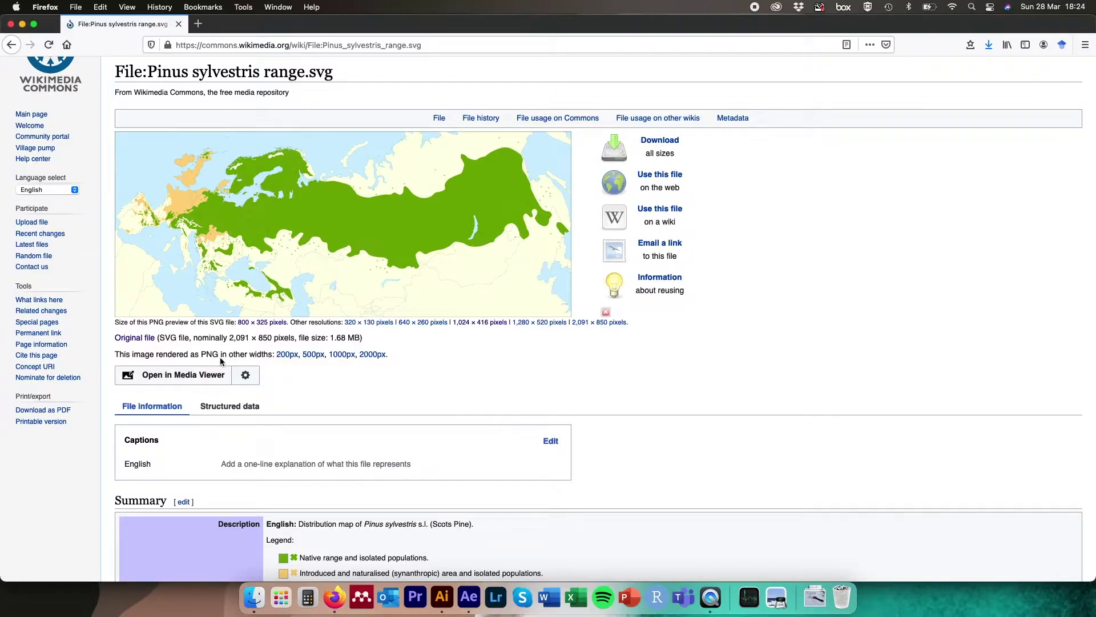
left_click(174, 375)
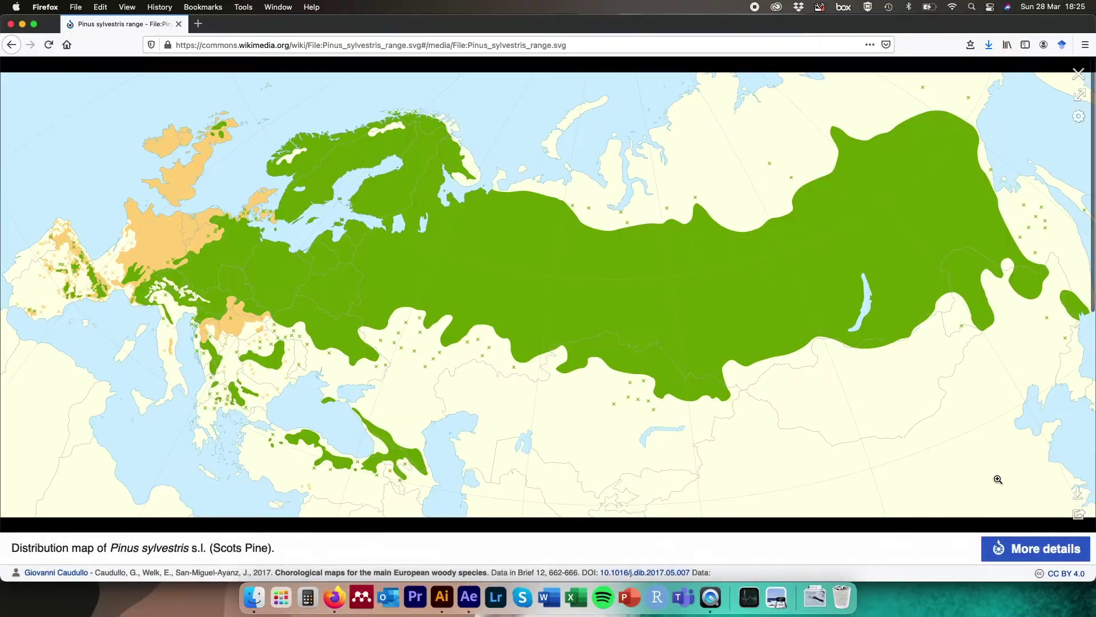
left_click(1078, 495)
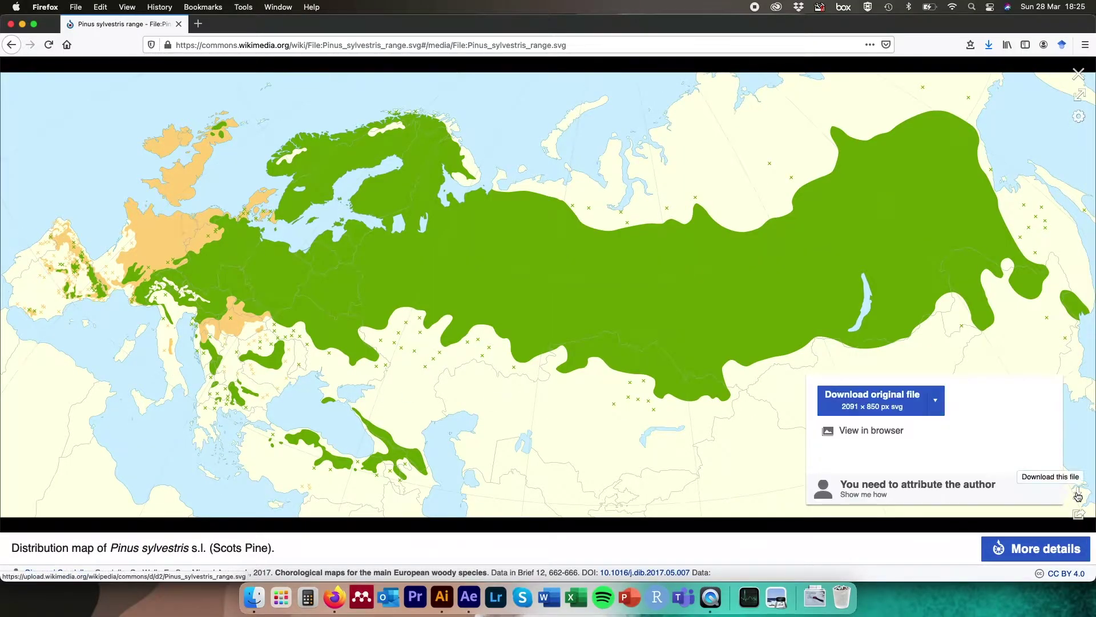
left_click_drag(891, 411, 900, 415)
left_click(884, 406)
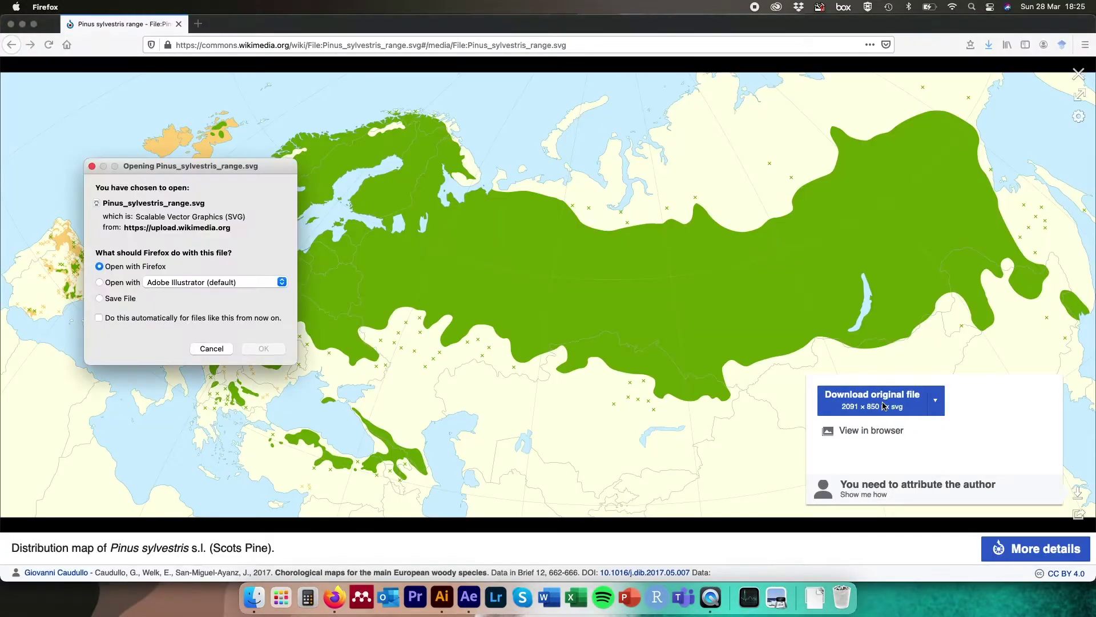
left_click(112, 300)
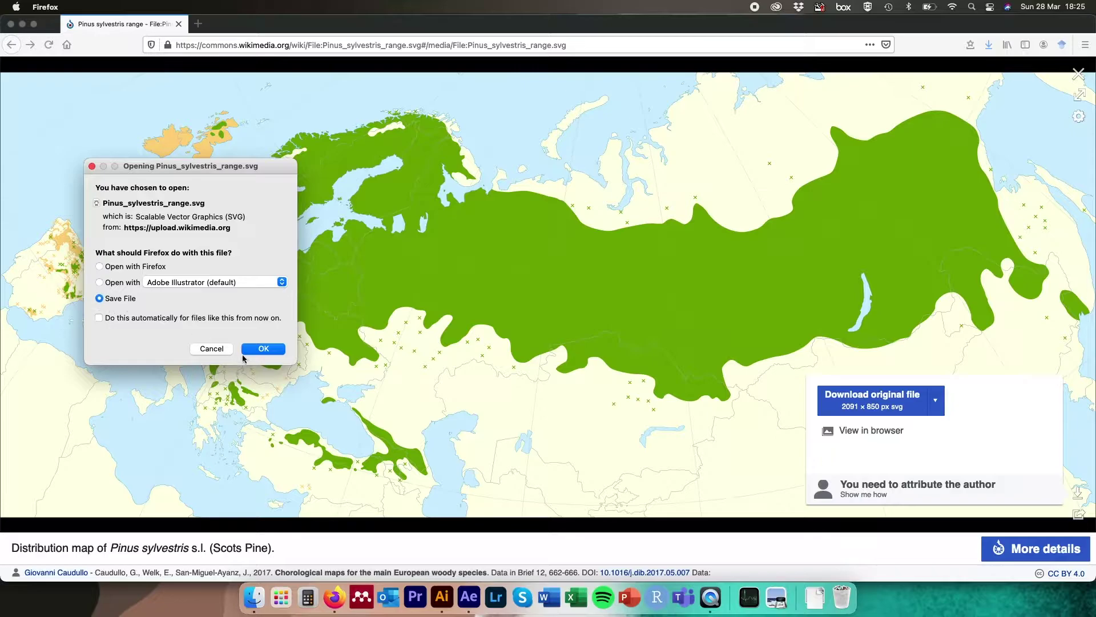
left_click(269, 350)
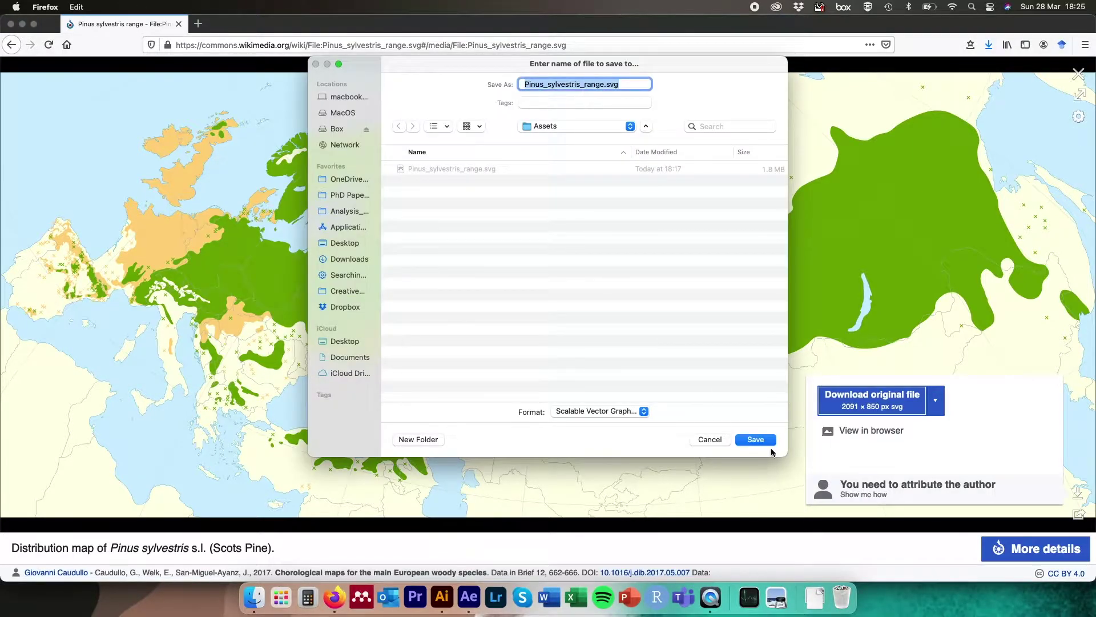
left_click(710, 439)
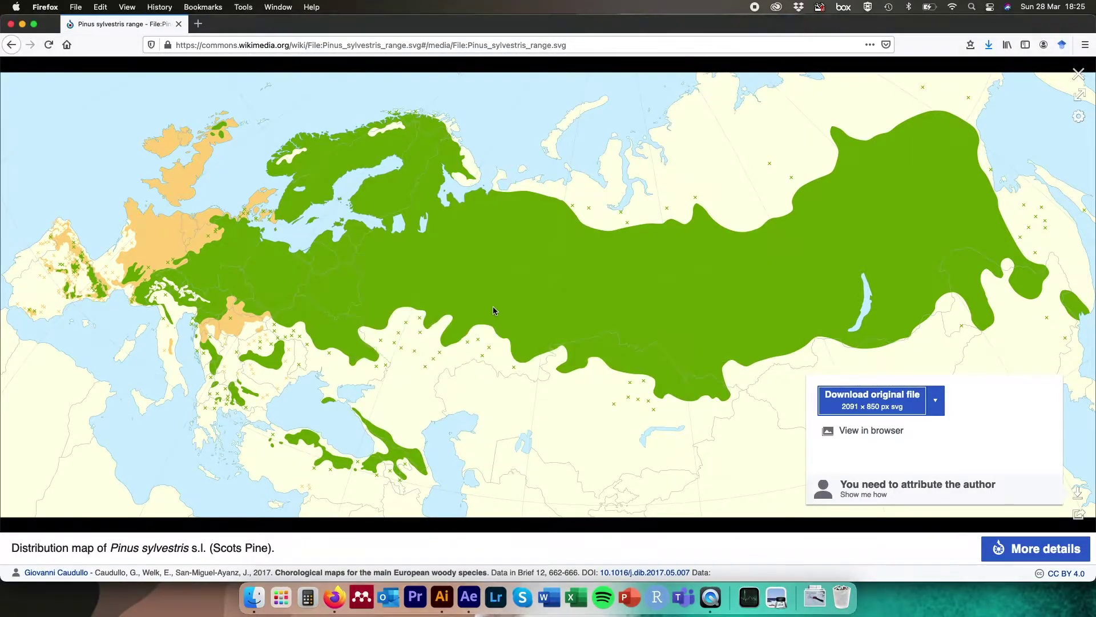
- Switch to Illustrator and create a new 1920 x 1080 px document in CMYK colour mode
key("super+Tab")
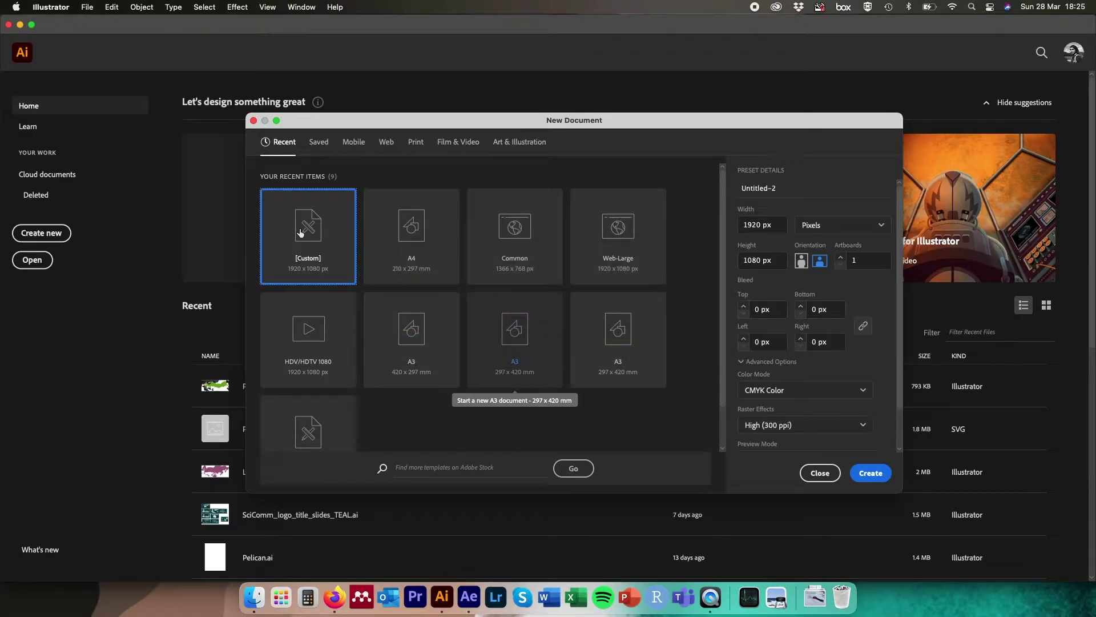
left_click(872, 474)
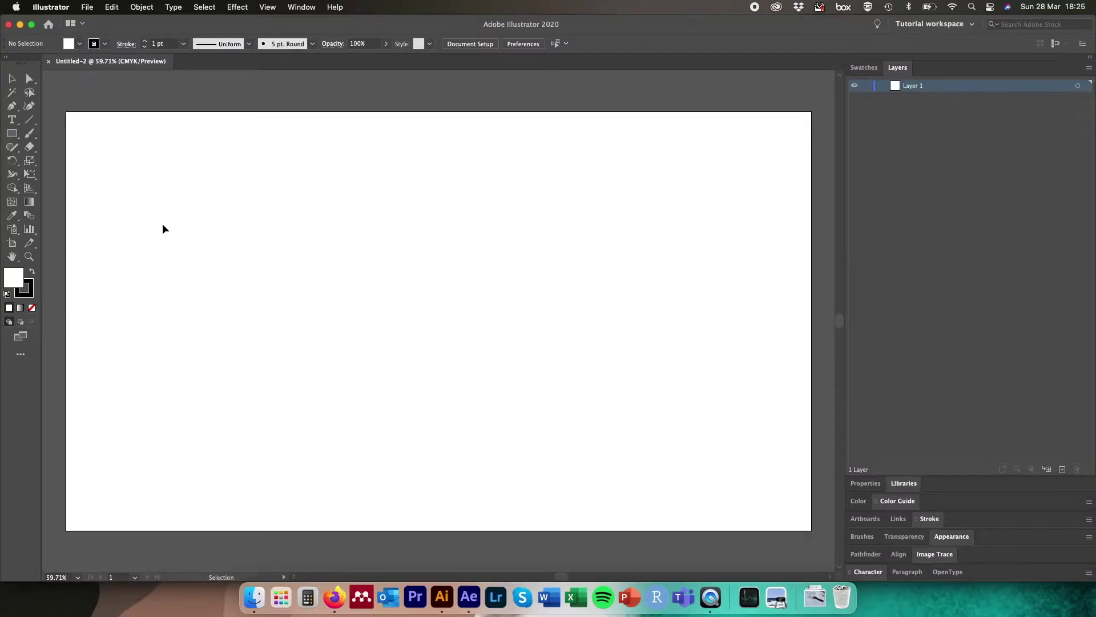
- Open Pinus_sylvestris_range.svg from the Assets folder in Illustrator, accepting the import notice, and bring the whole map into view
key("super+Tab")
key("super+Tab")
key("super+Tab")
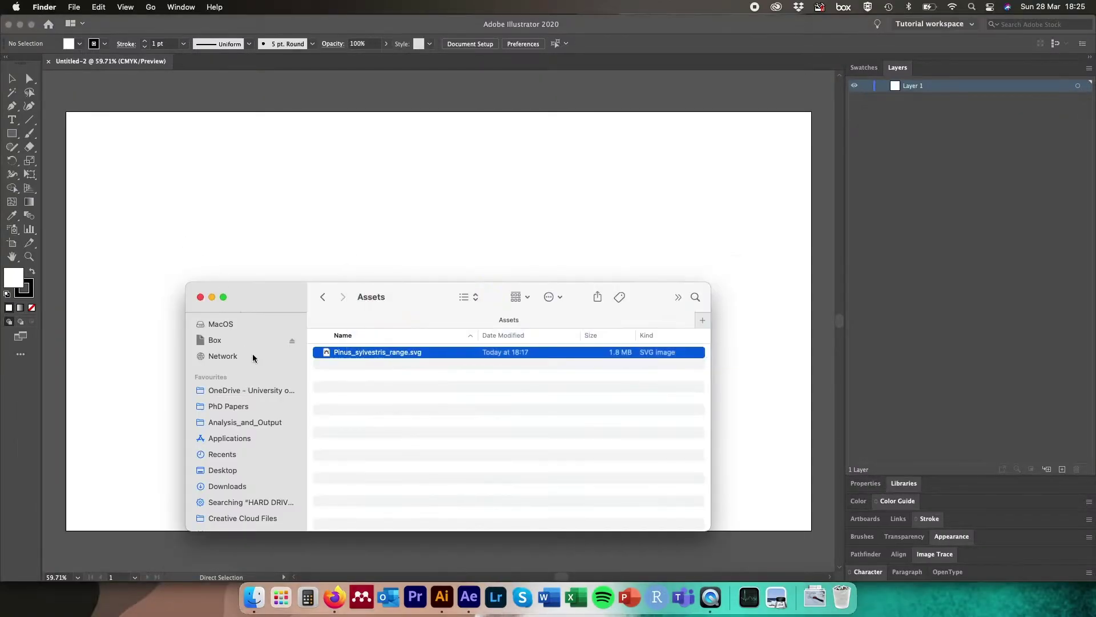
left_click_drag(378, 355, 391, 234)
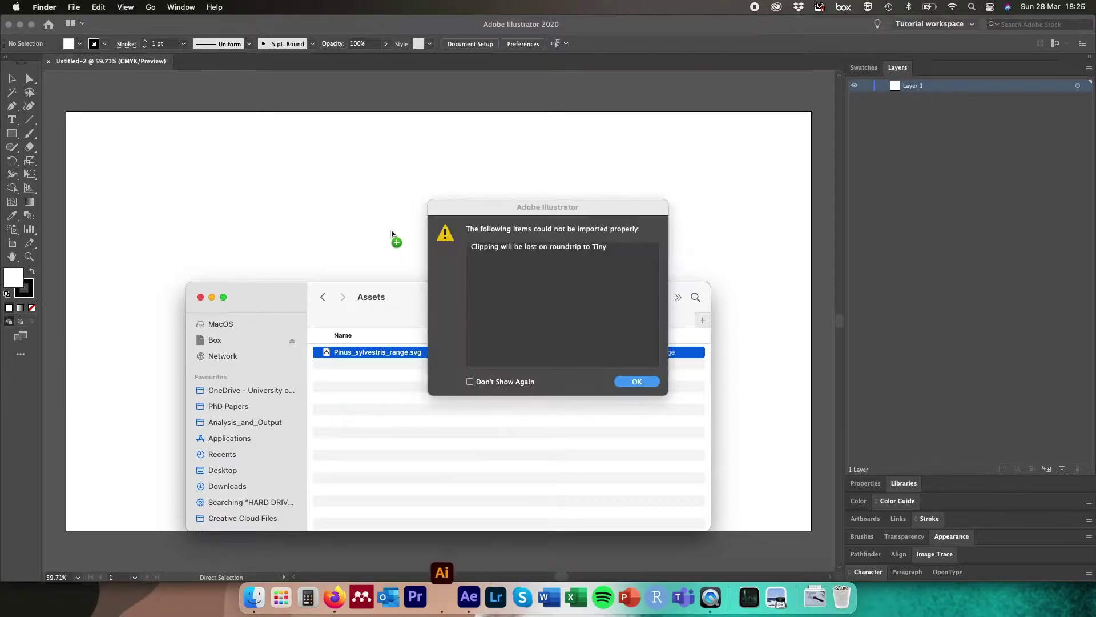
left_click(638, 382)
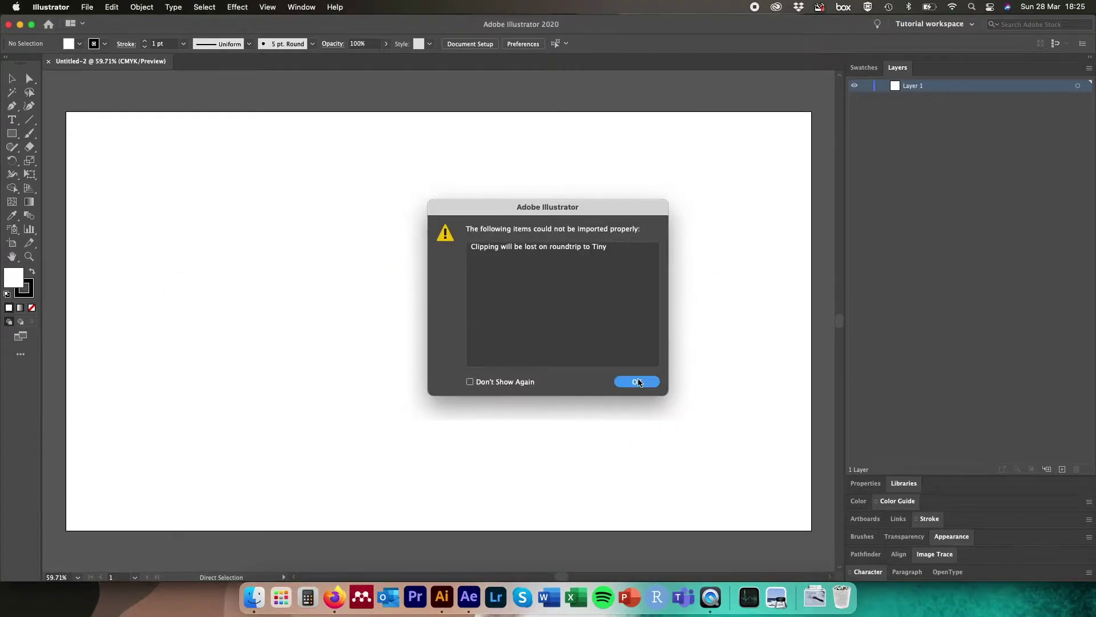
left_click(637, 381)
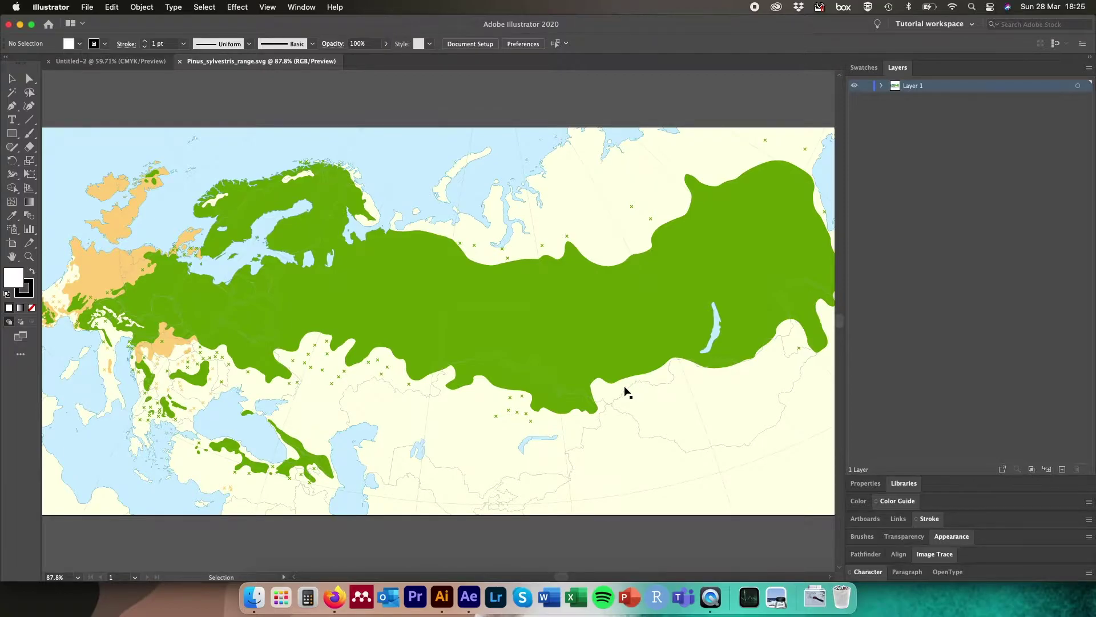
key("super+minus")
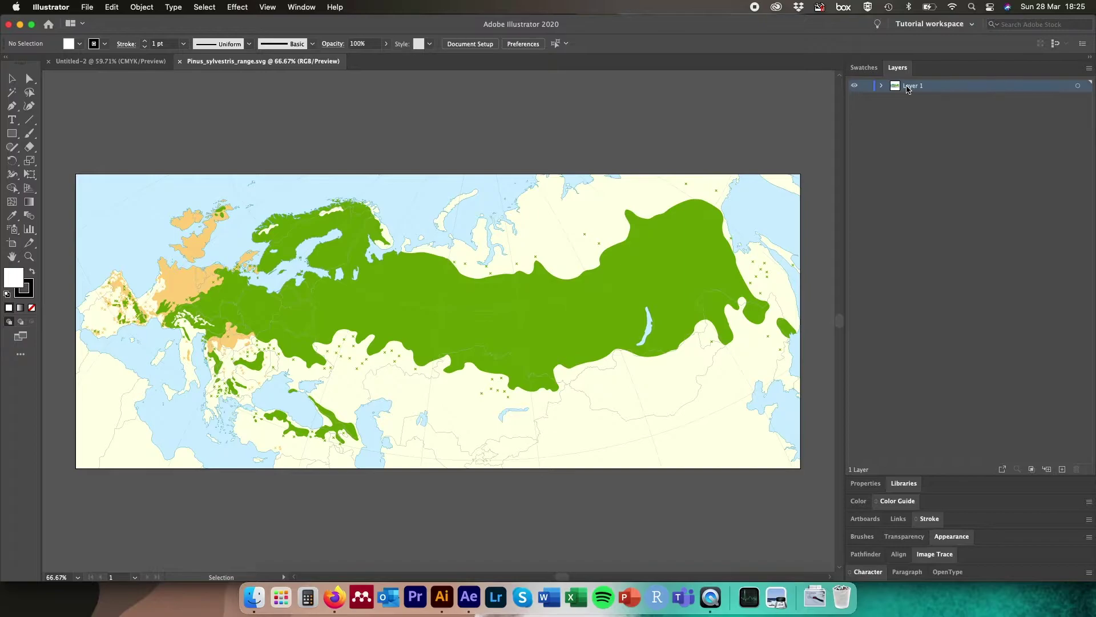
- Expand Layer 1 with its New Data Frame and Other groups to list the map's sublayers
left_click(297, 8)
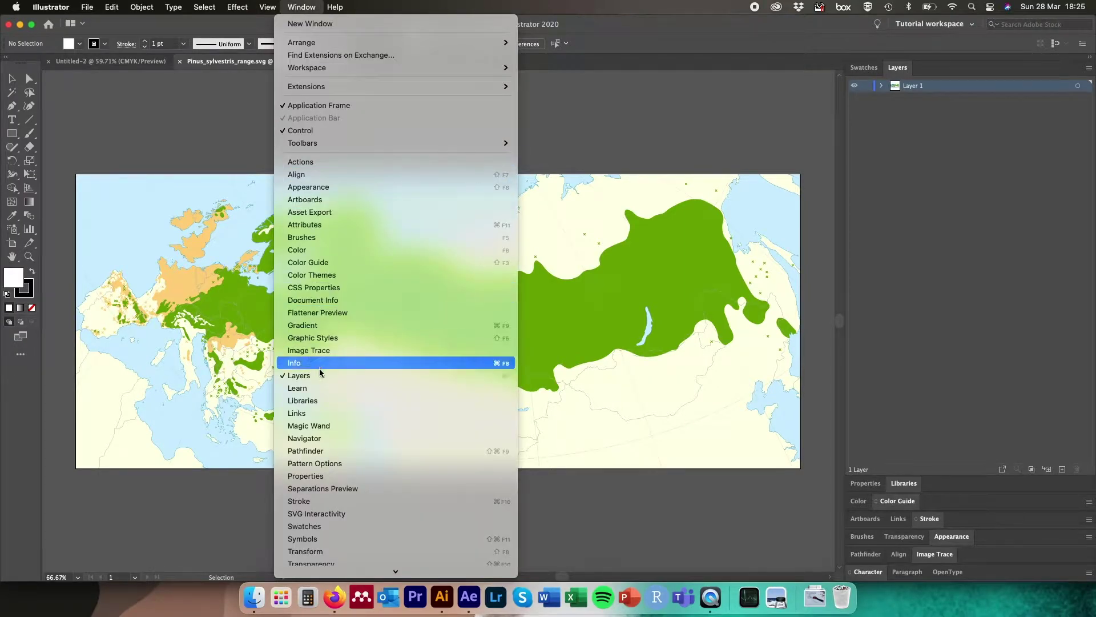
left_click(887, 96)
left_click(883, 86)
left_click(894, 98)
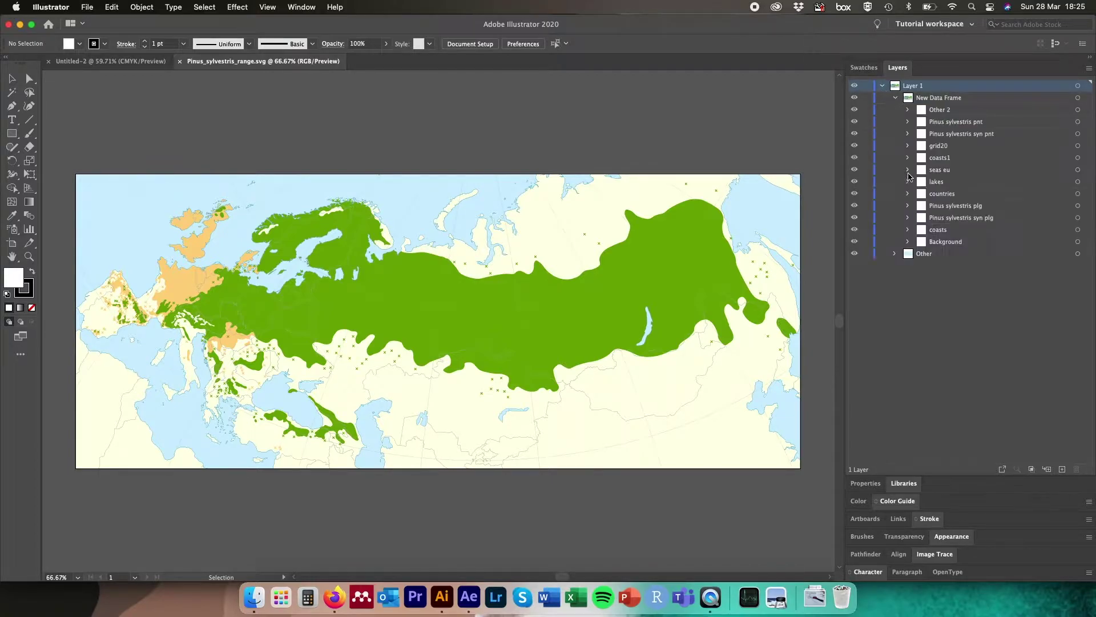
left_click(896, 253)
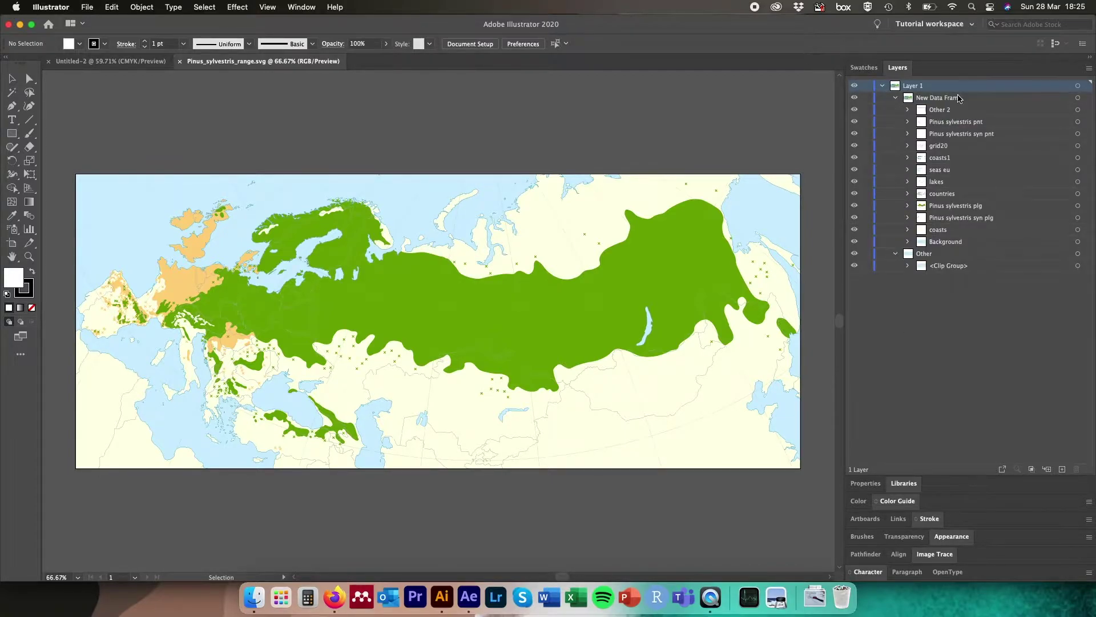
- Select the contents of the Pinus sylvestris pnt and grid20 sublayers in turn to examine what they hold
left_click(1077, 122)
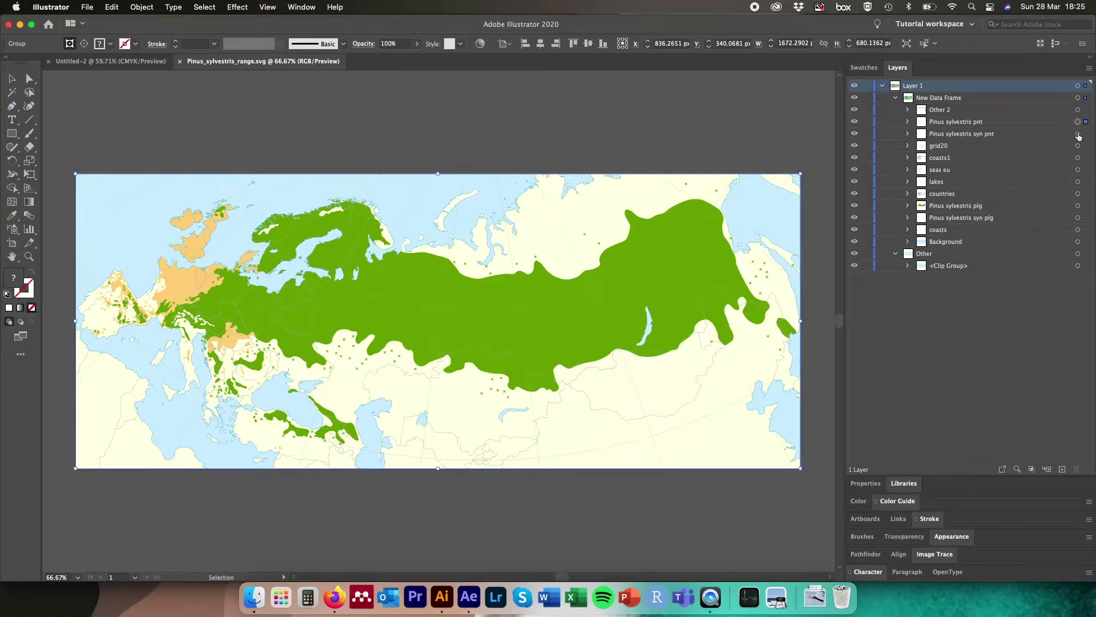
left_click(1078, 145)
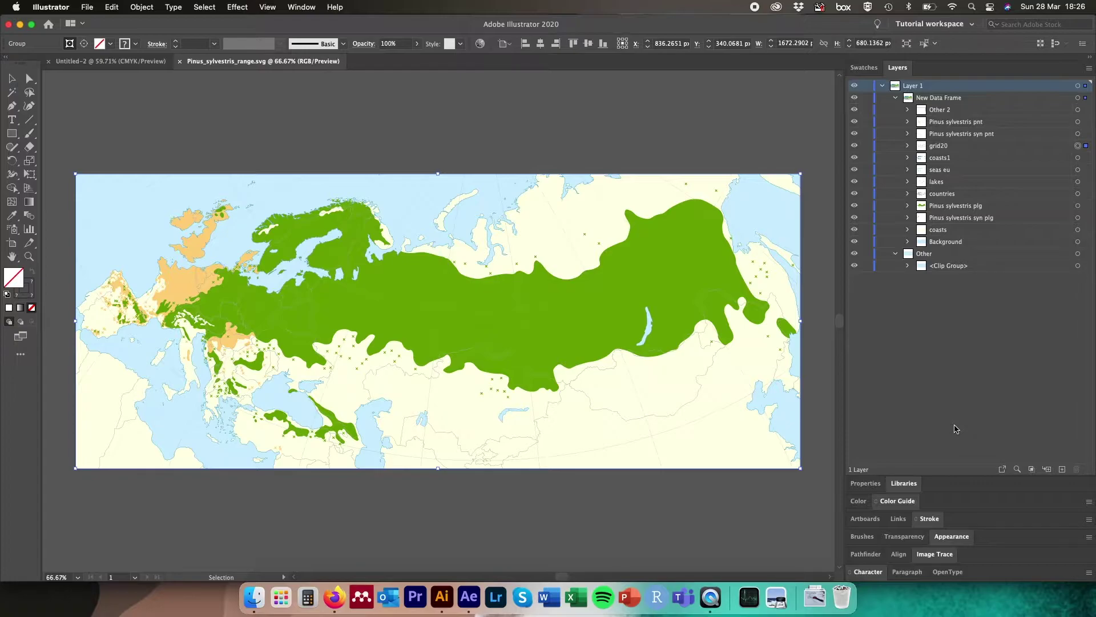
left_click(944, 346)
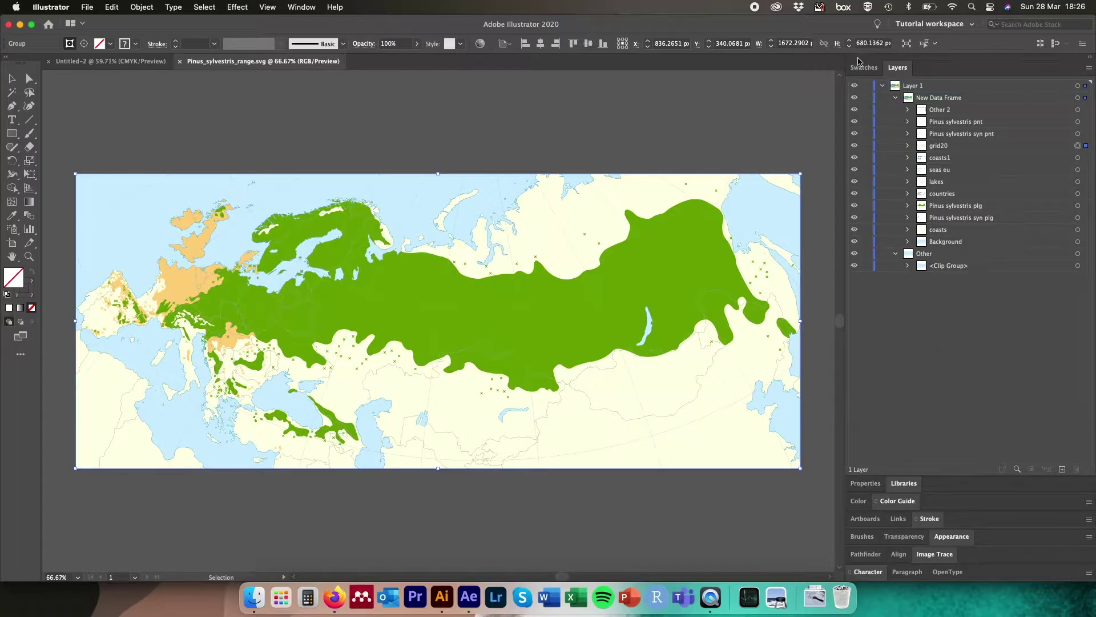
mouse_move(855, 114)
left_mouse_down()
mouse_move(853, 242)
mouse_move(857, 113)
left_mouse_up()
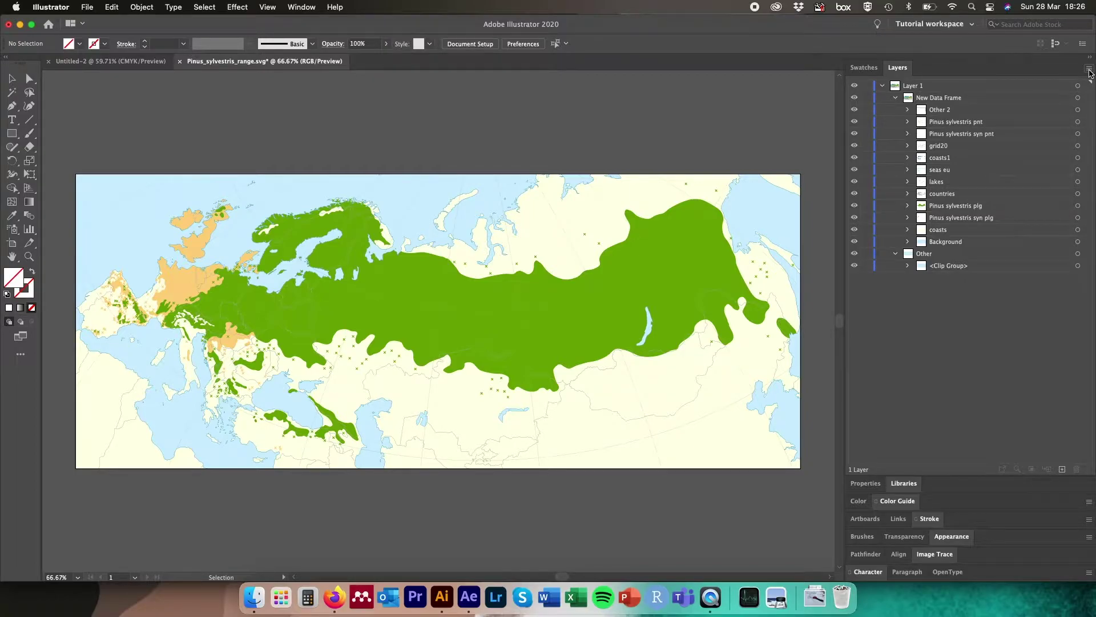
- Create two new layers above Layer 1, named Scots pine and Scots pine 2
left_click(1090, 69)
left_click(1074, 73)
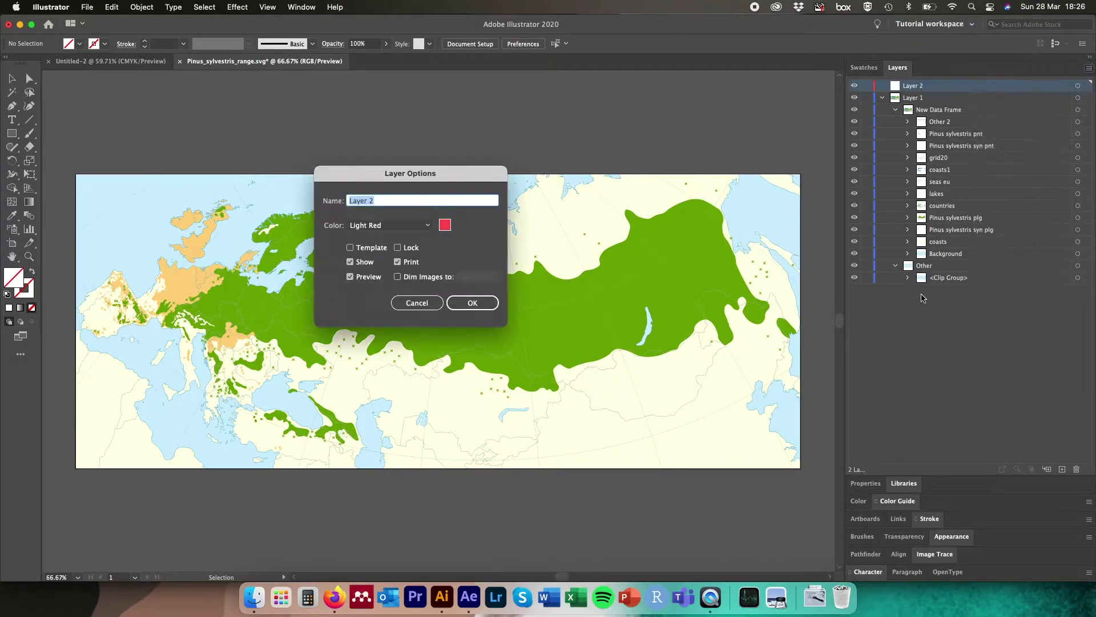
type("Scots pine")
key("Return")
left_click(1088, 69)
left_click(1063, 73)
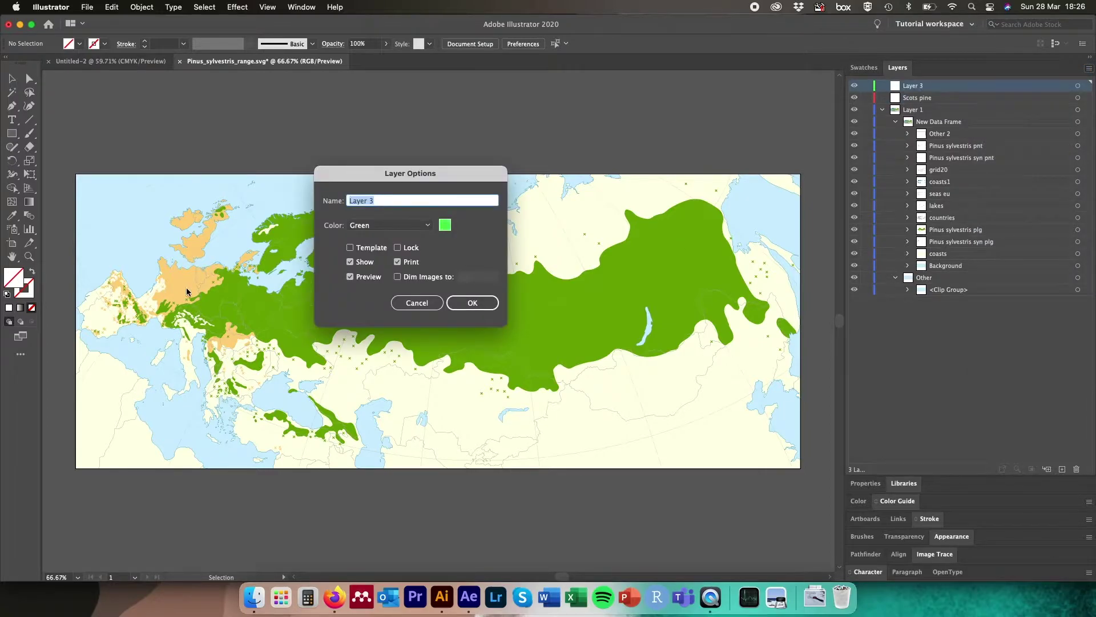
type("Scots pine 2")
key("Return")
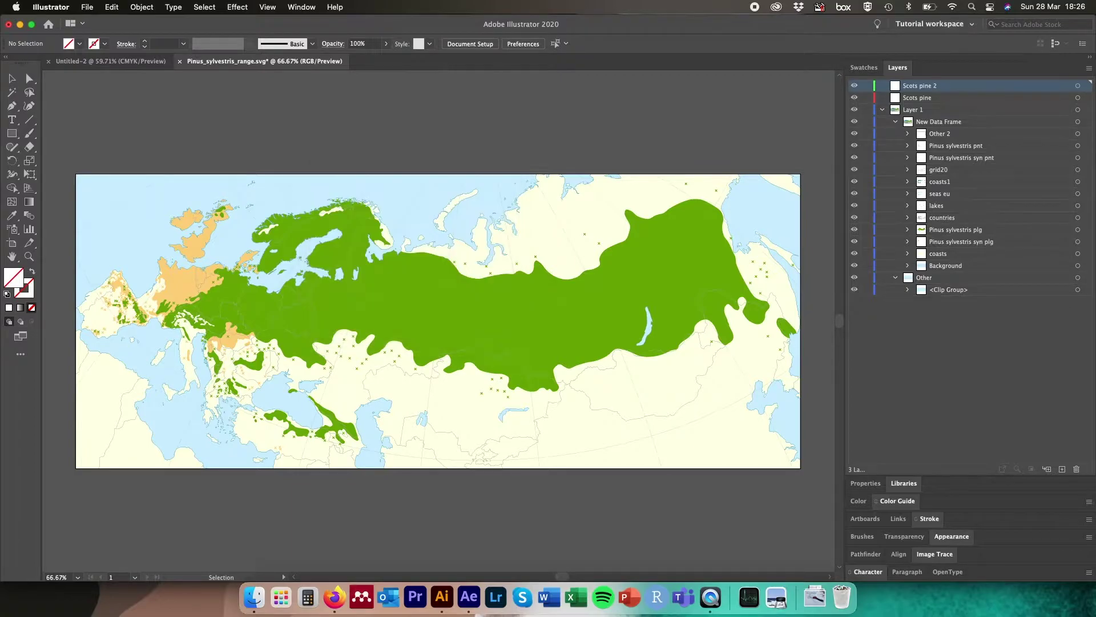
- Hide the Pinus sylvestris pnt and Pinus sylvestris syn pnt sublayers to remove the cross markers from the map
key("super+equal")
key("super+equal")
key("super+equal")
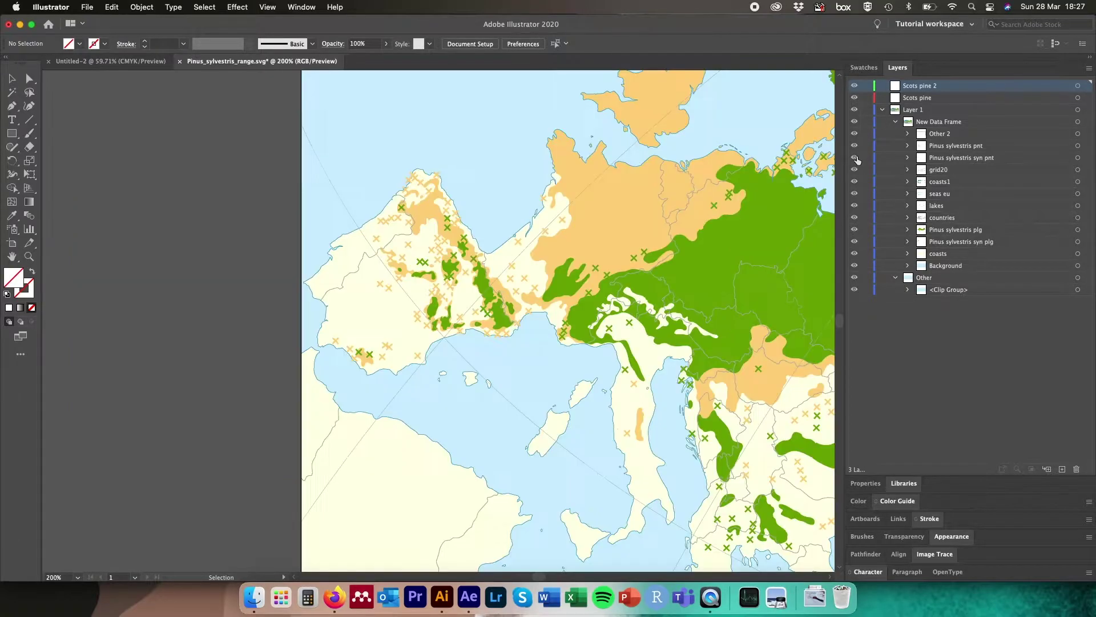
left_click(854, 158)
left_click_drag(855, 146, 854, 157)
scroll(744, 235, "right", 10)
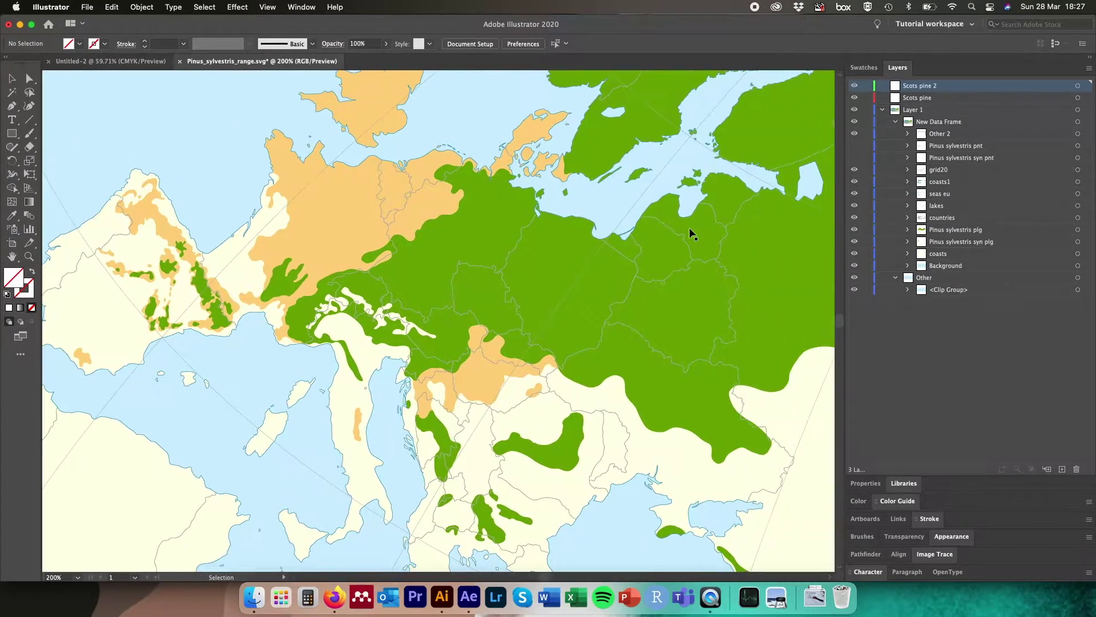
scroll(691, 234, "right", 1)
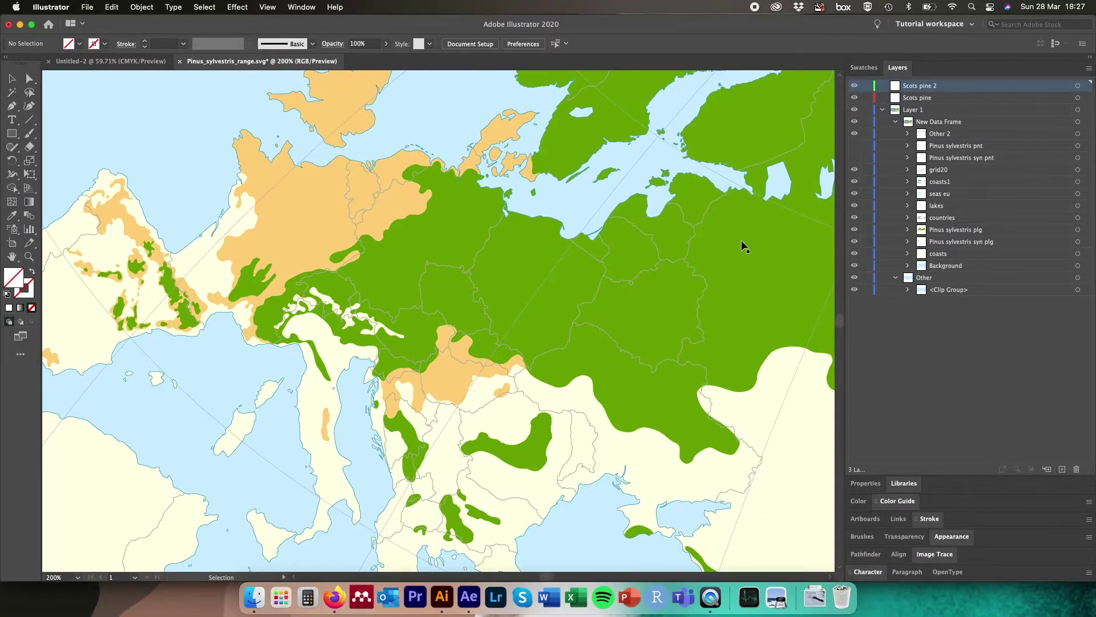
- Toggle the visibility of the Pinus sylvestris plg sublayer off and on to check which map areas it contains
key("super+minus")
key("super+minus")
key("super+minus")
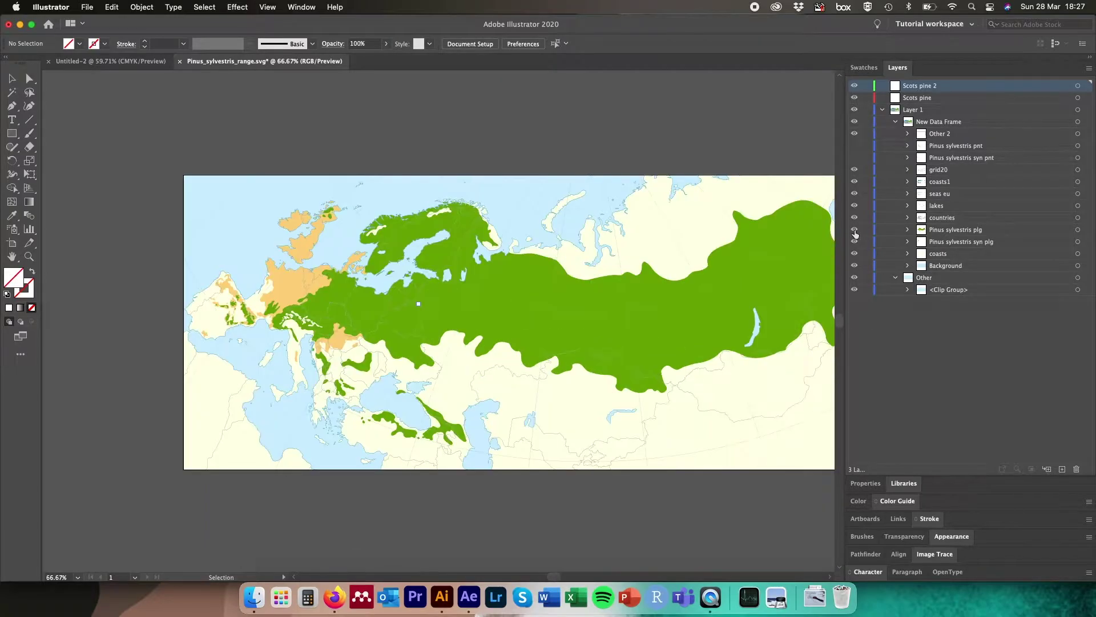
left_click(855, 233)
left_click(855, 232)
left_click(855, 233)
left_click(855, 233)
- Move the Pinus sylvestris plg sublayer out of New Data Frame into the Scots pine layer
left_click(952, 231)
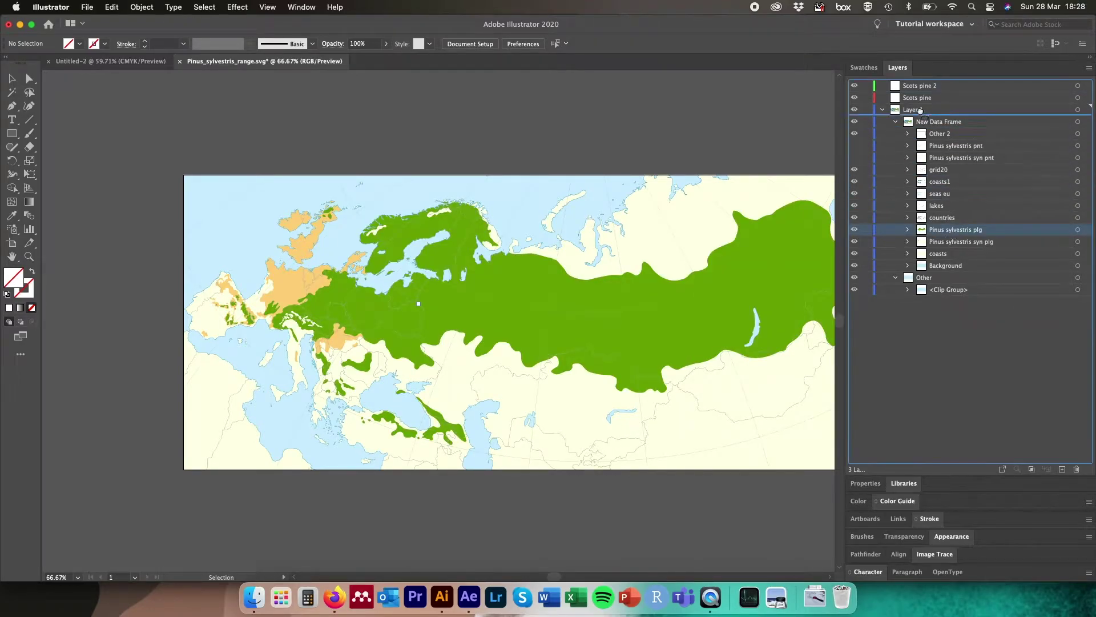
left_click(920, 98)
left_click_drag(920, 99, 923, 101)
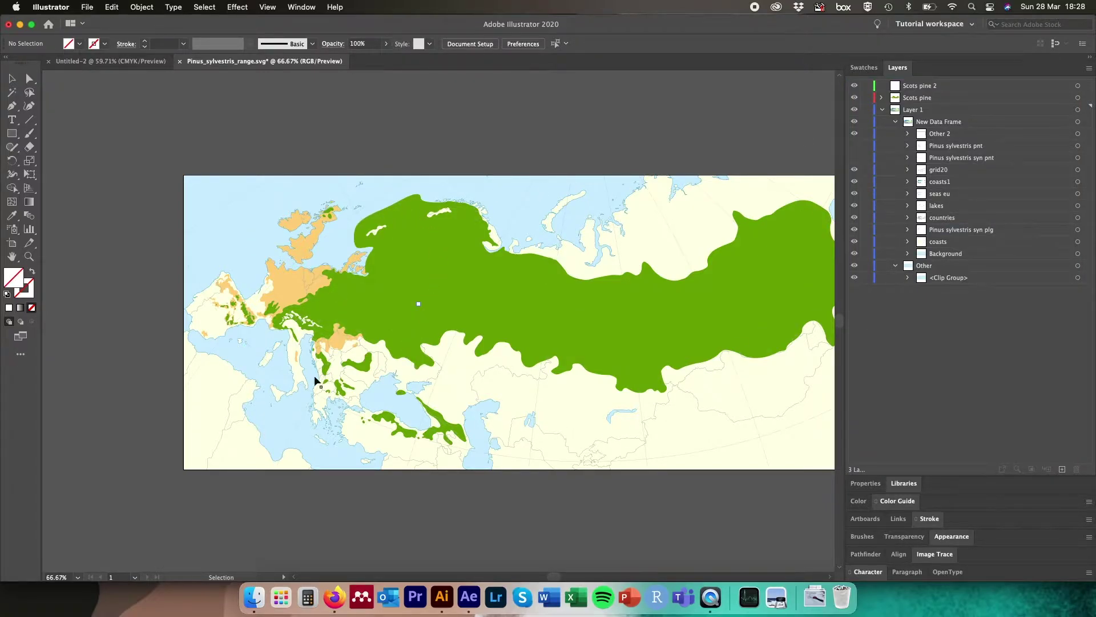
- Hide the Pinus sylvestris syn plg sublayer with the orange distribution areas
left_click(931, 97)
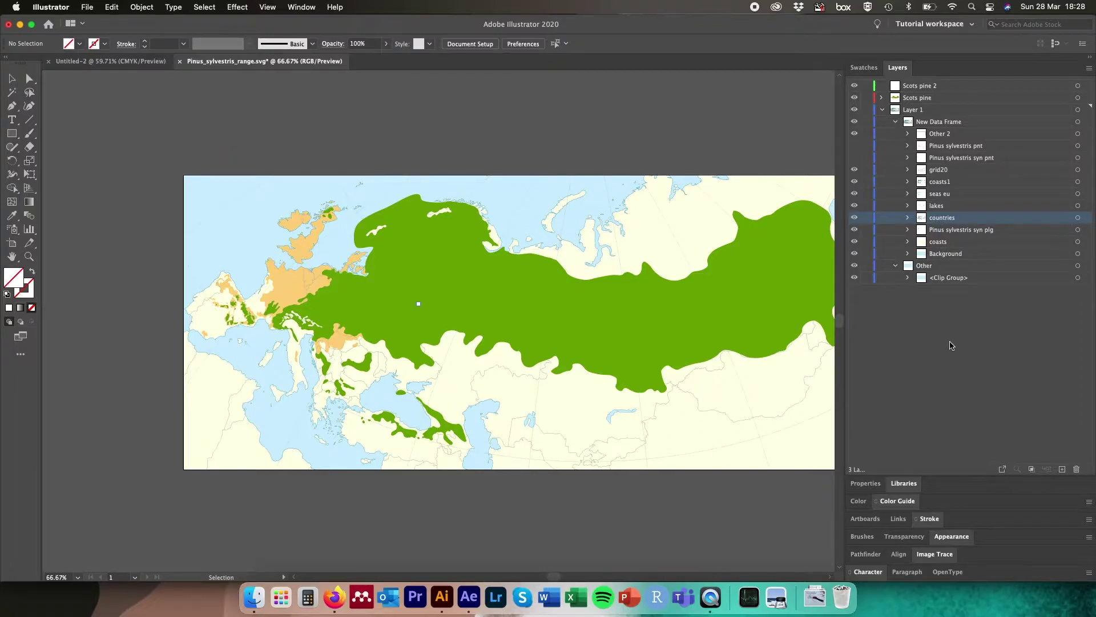
left_click(855, 230)
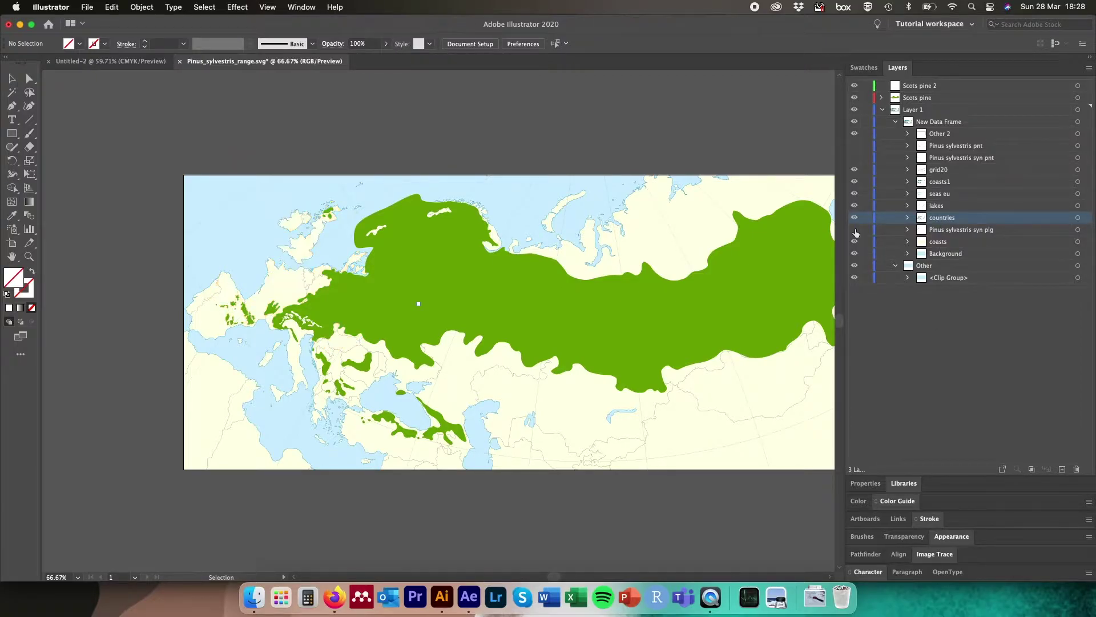
- Toggle the visibility of the Pinus sylvestris syn plg sublayer to check its areas, leave it visible, and move it into the Scots pine 2 layer
left_click(855, 230)
left_click(854, 230)
left_click(855, 230)
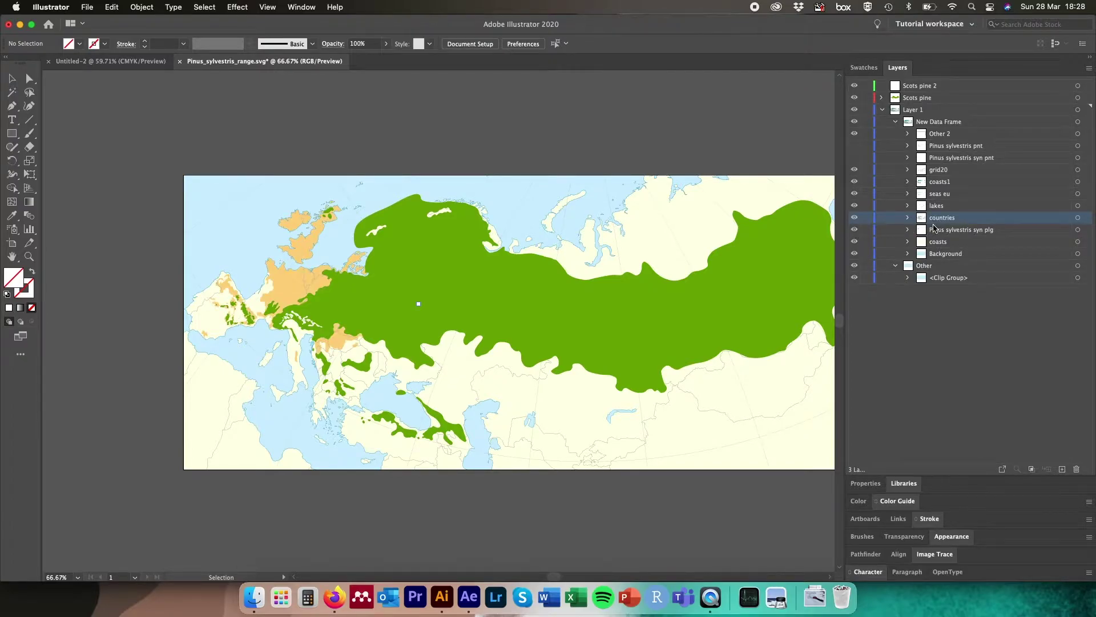
left_click(951, 233)
left_click_drag(952, 235, 926, 86)
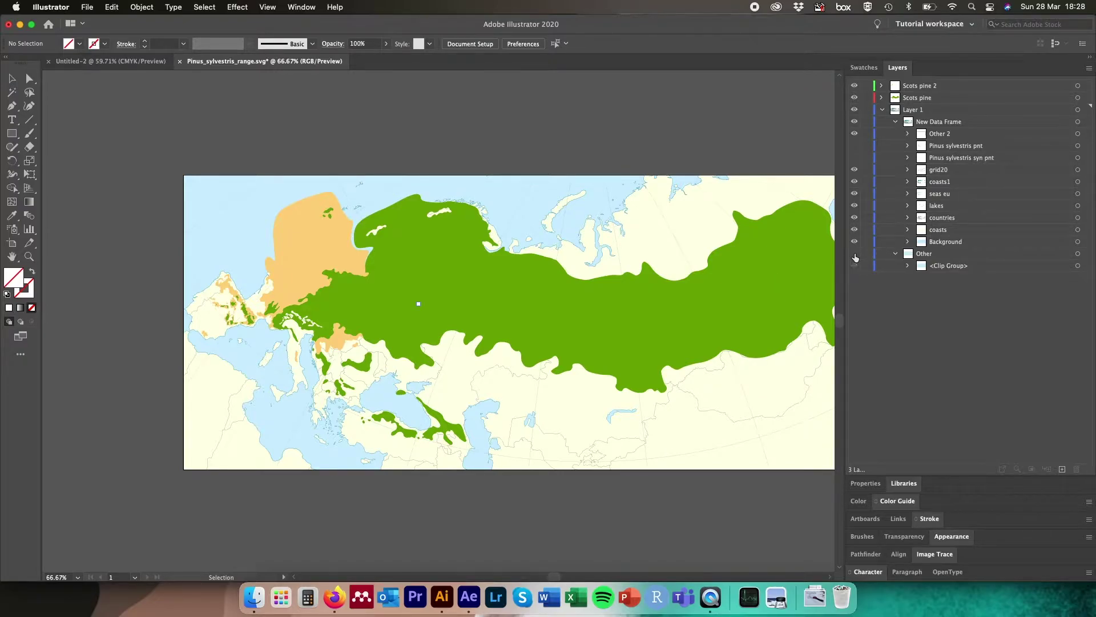
- Check what the Other sublayer below New Data Frame contains by toggling its visibility, and delete it from Layer 1
left_click(947, 256)
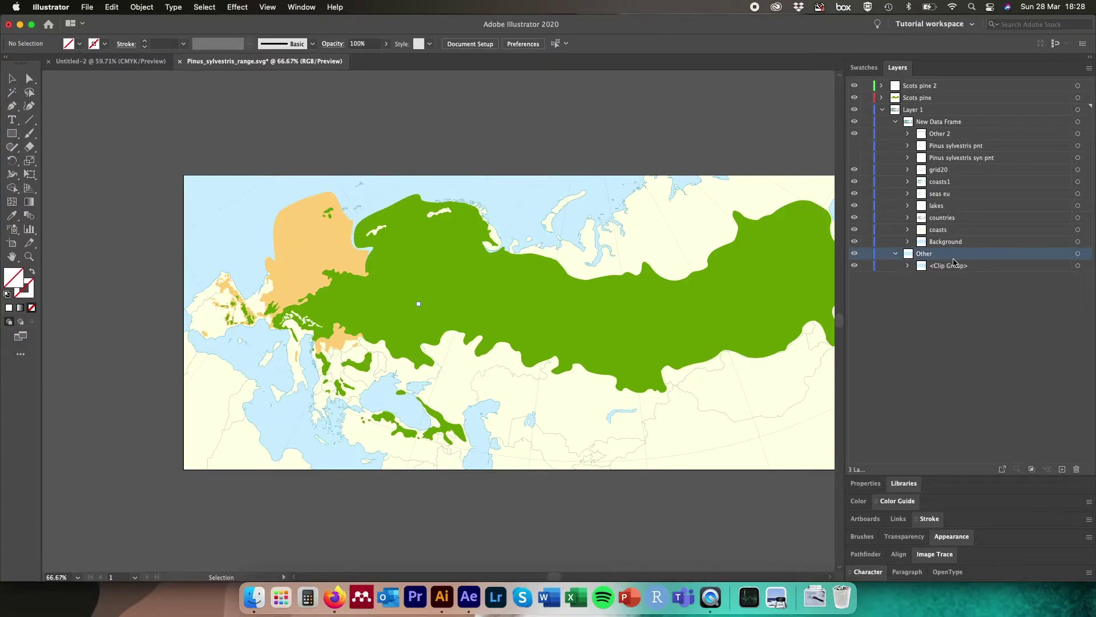
left_click(1090, 70)
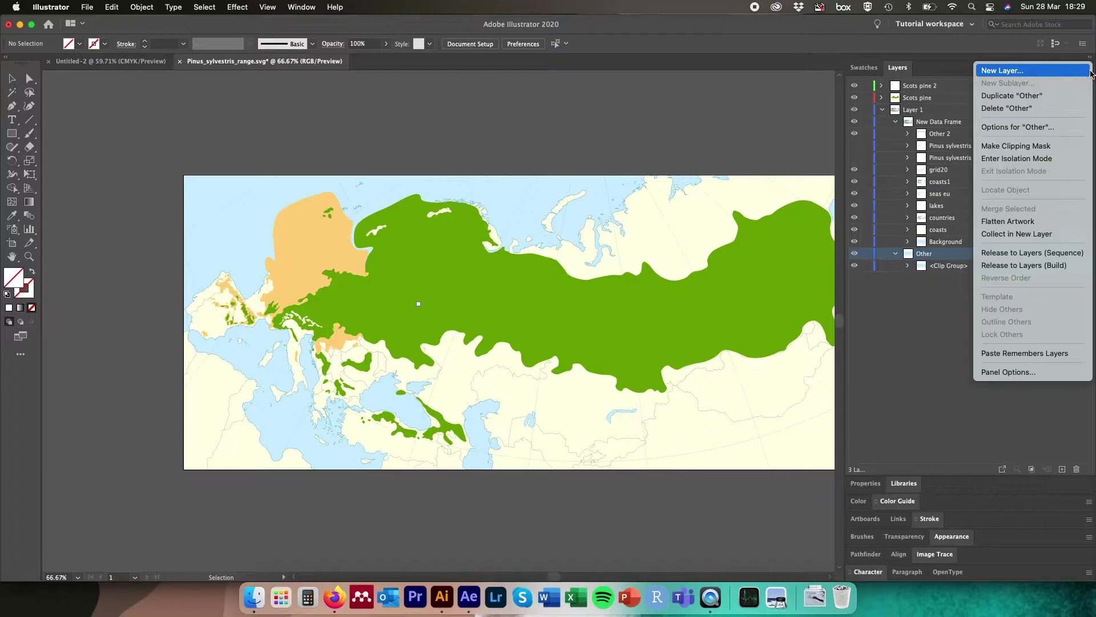
key("Escape")
left_click(854, 253)
left_click(854, 254)
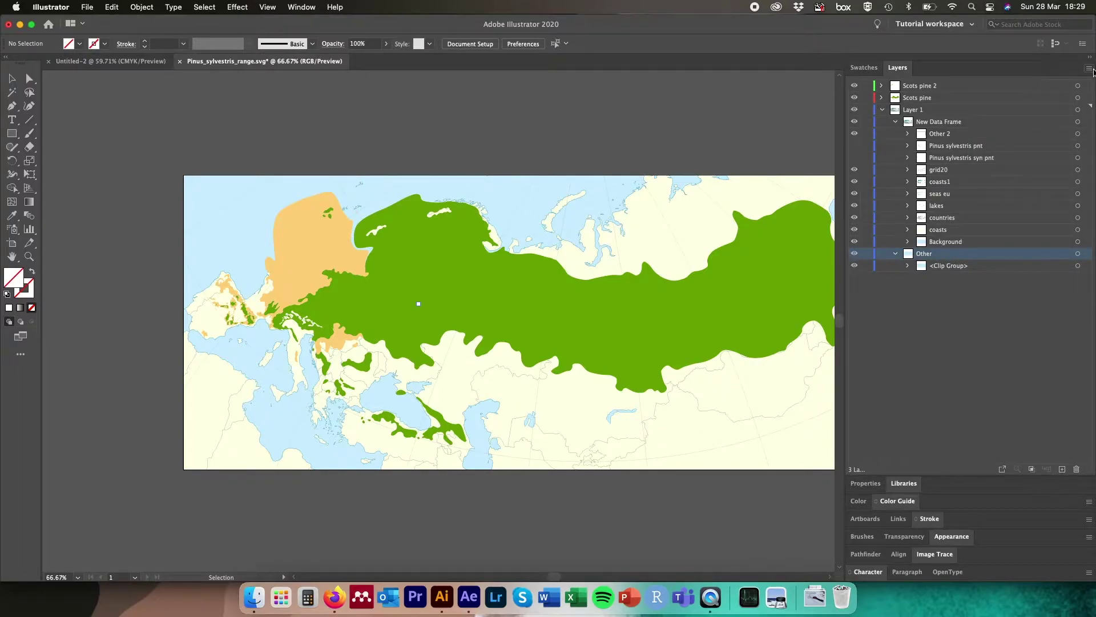
left_click(1089, 69)
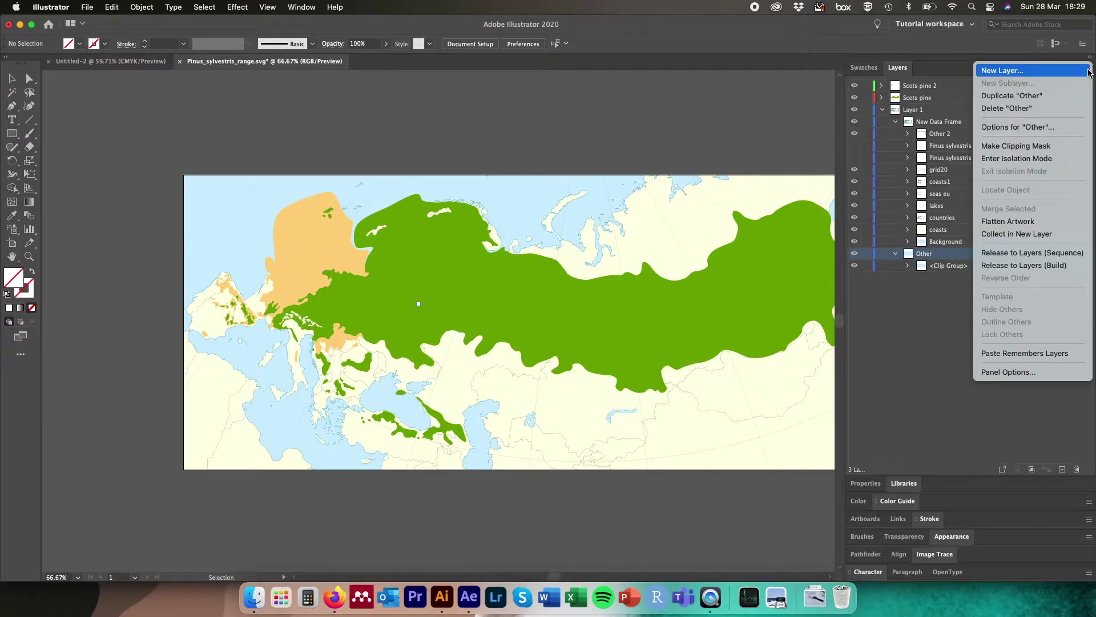
left_click(1057, 112)
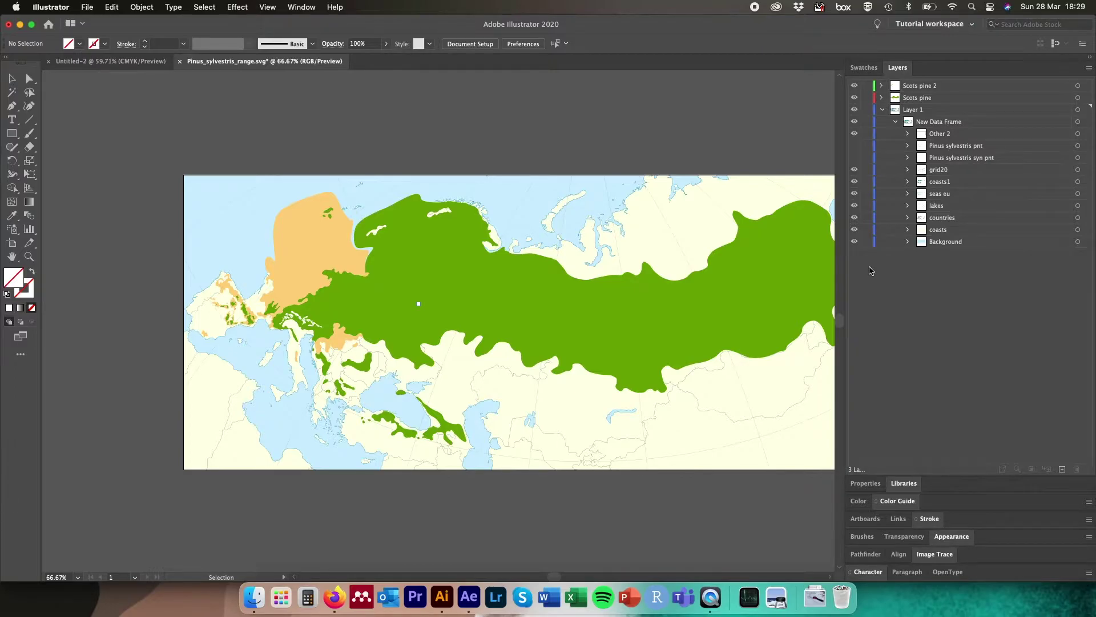
- Delete the Background sublayer from New Data Frame
left_click(942, 241)
left_click(1089, 68)
left_click(1005, 105)
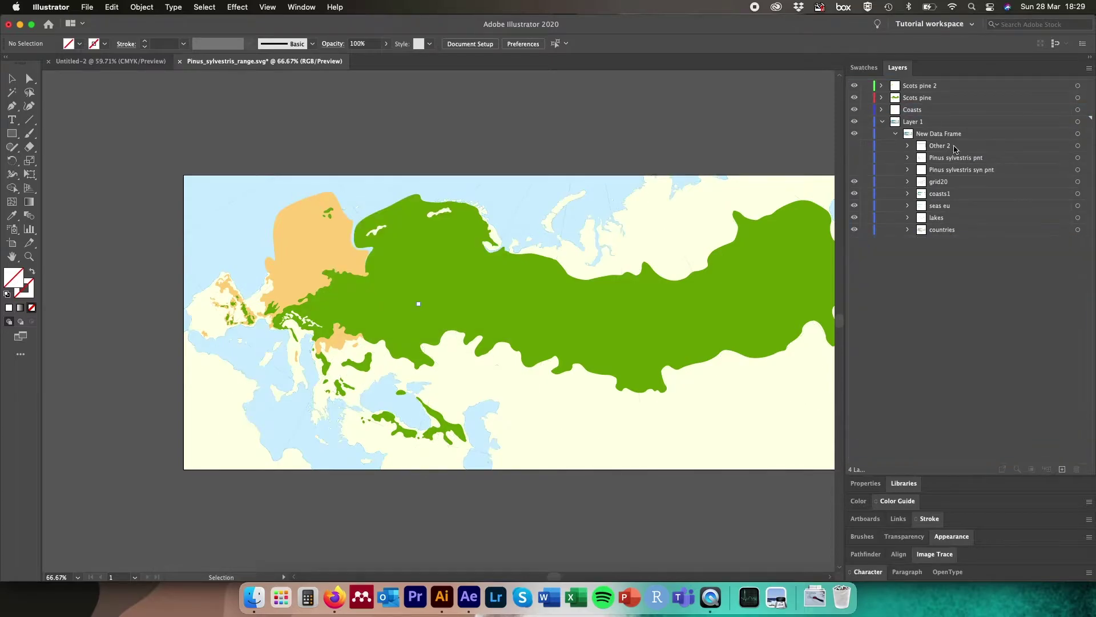
double_click(879, 146)
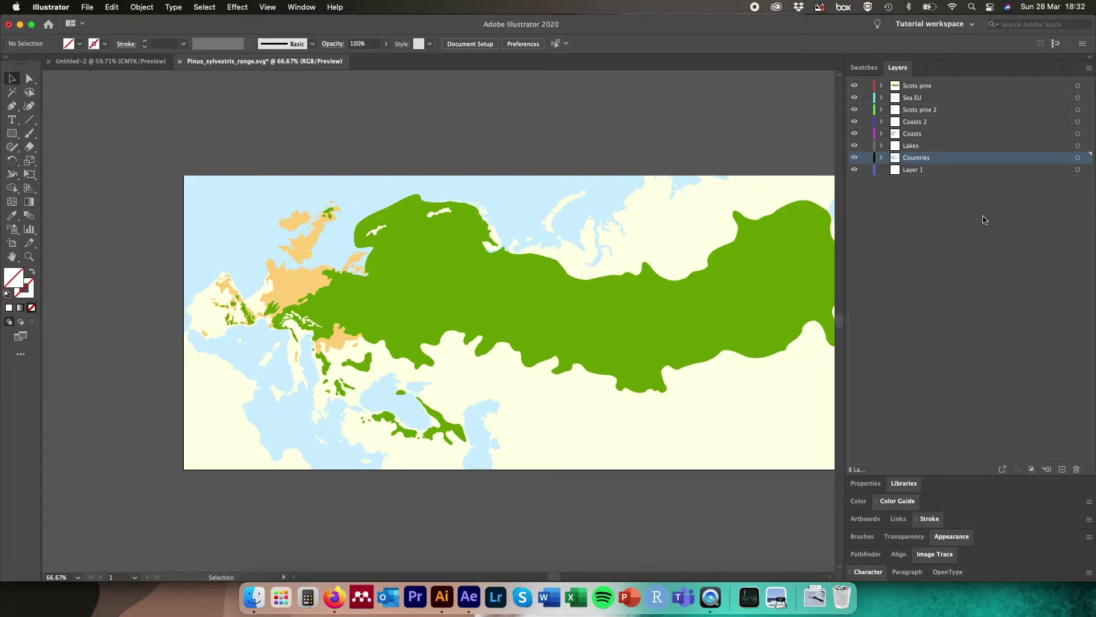
- Reorder the layers so Lakes and Countries sit directly above Scots pine 2, and Scots pine sits directly below Sea EU
left_click(922, 87)
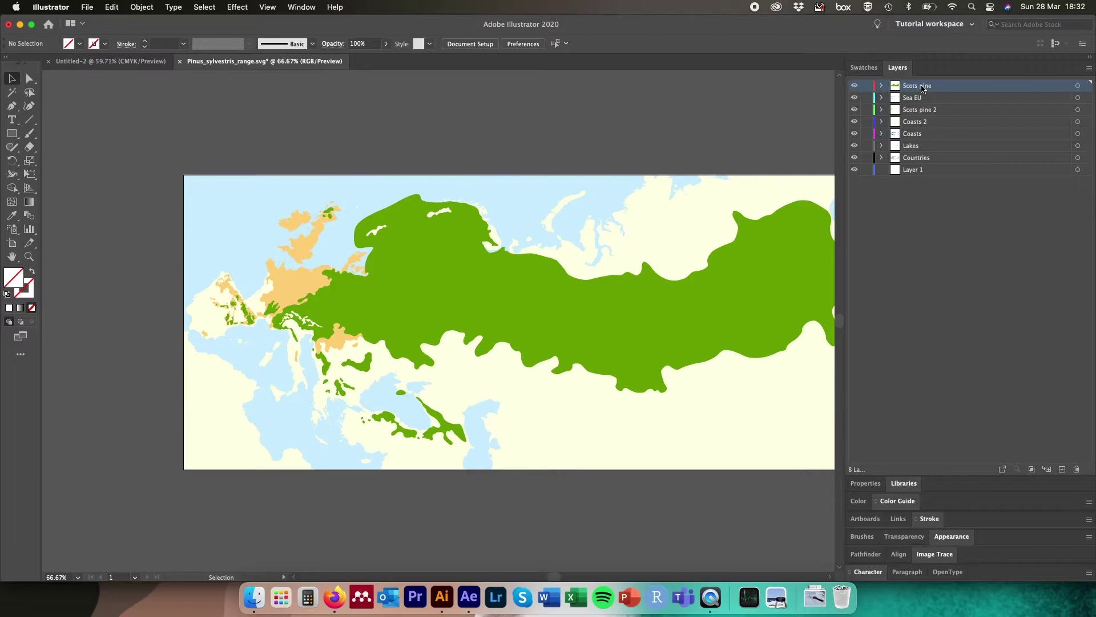
left_click_drag(918, 147, 918, 110)
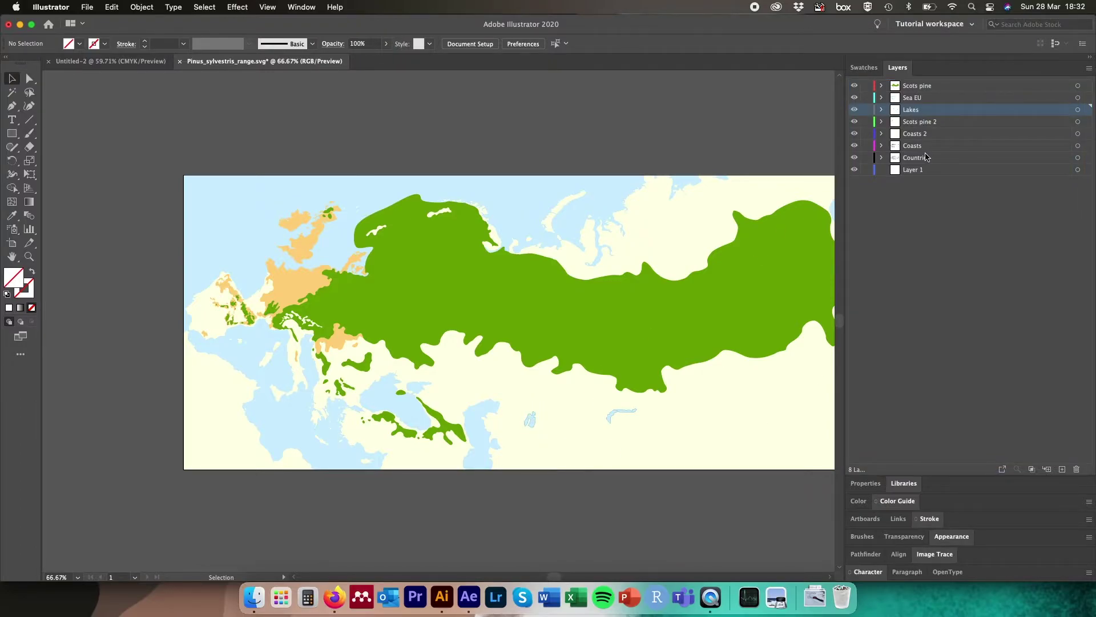
left_click(920, 159)
left_click_drag(921, 161, 923, 121)
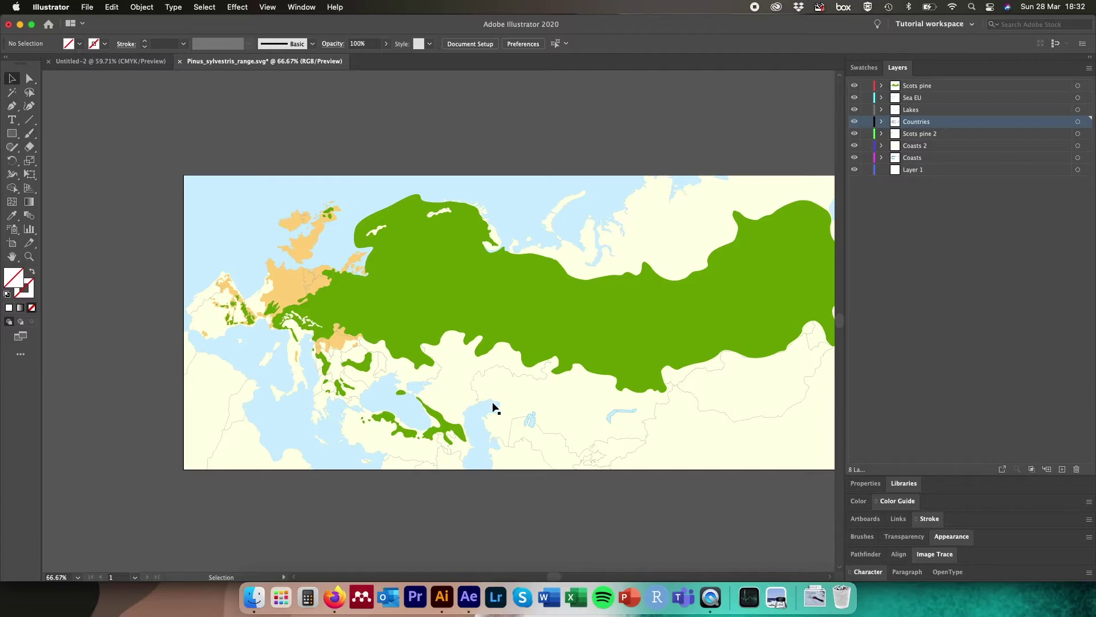
left_click(914, 87)
left_click_drag(915, 88, 914, 104)
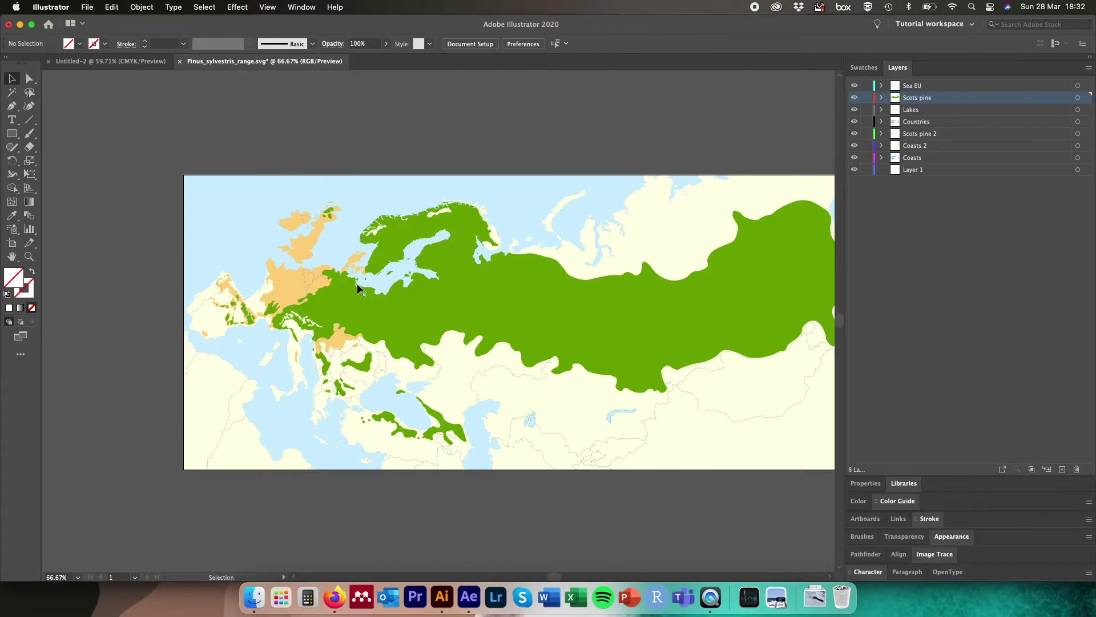
- Delete the empty Layer 1, and toggle the visibility of the Sea EU, Scots pine and Countries layers off and on to check them
left_click(942, 170)
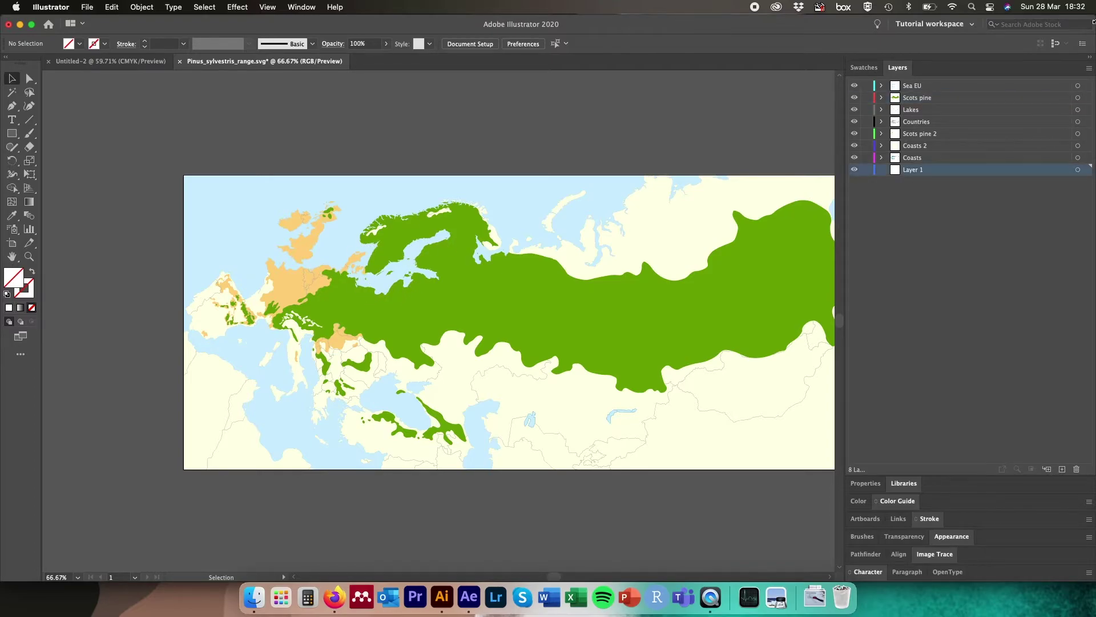
left_click(1089, 67)
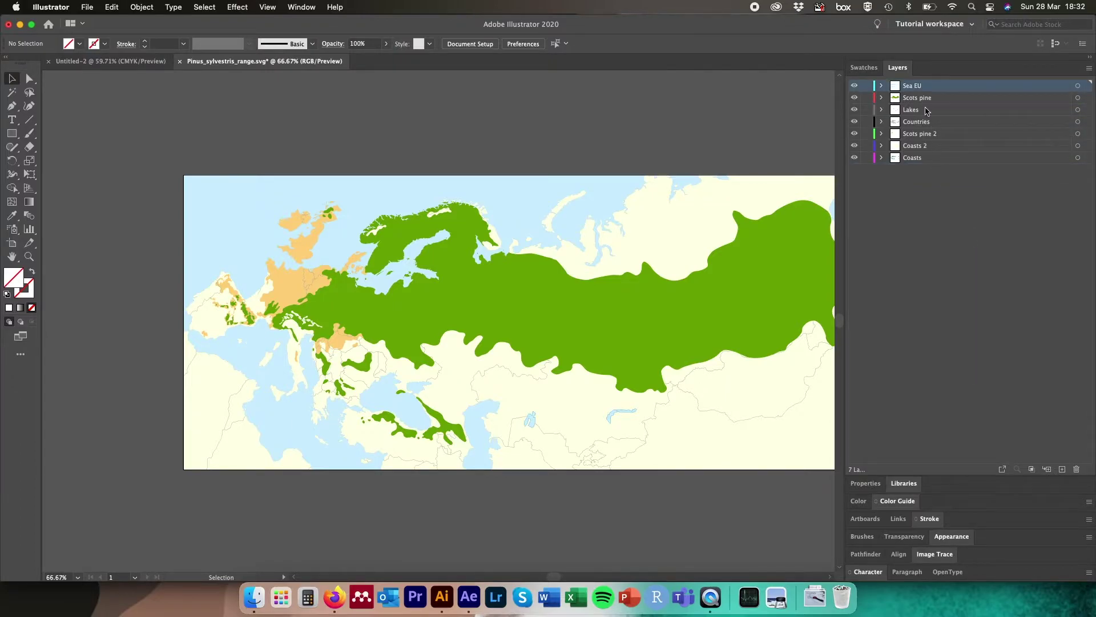
left_click(855, 86)
left_click(855, 87)
left_click(854, 98)
left_click(854, 98)
left_click(854, 122)
left_click(854, 122)
- Save the map in the Assets folder as Pinus_sylvestris_range in Adobe Illustrator (ai) format
left_click(85, 6)
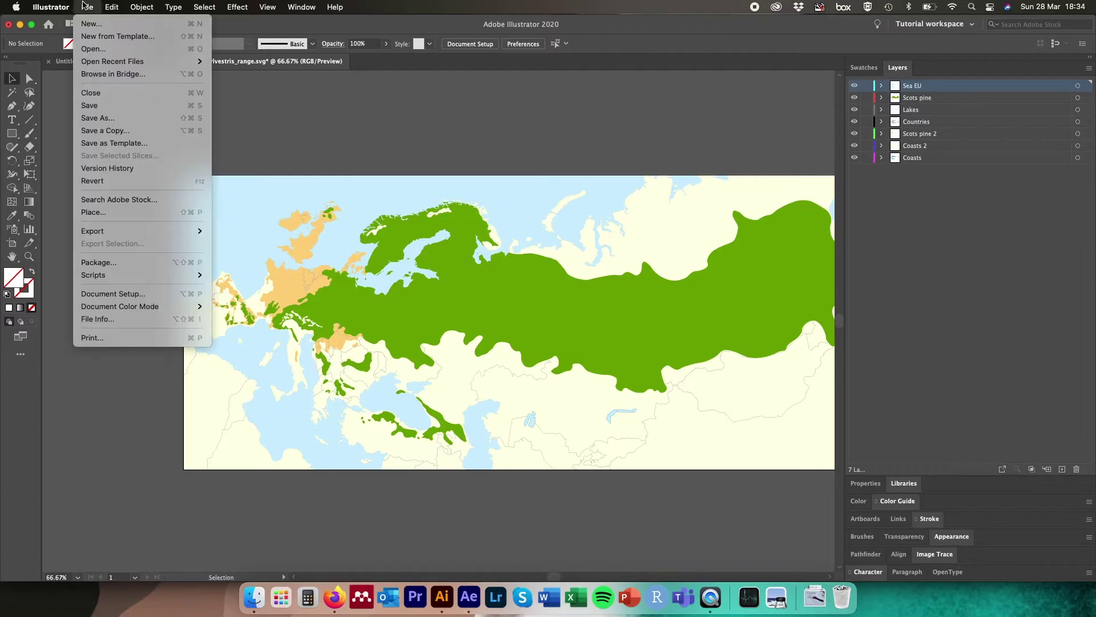
left_click(102, 117)
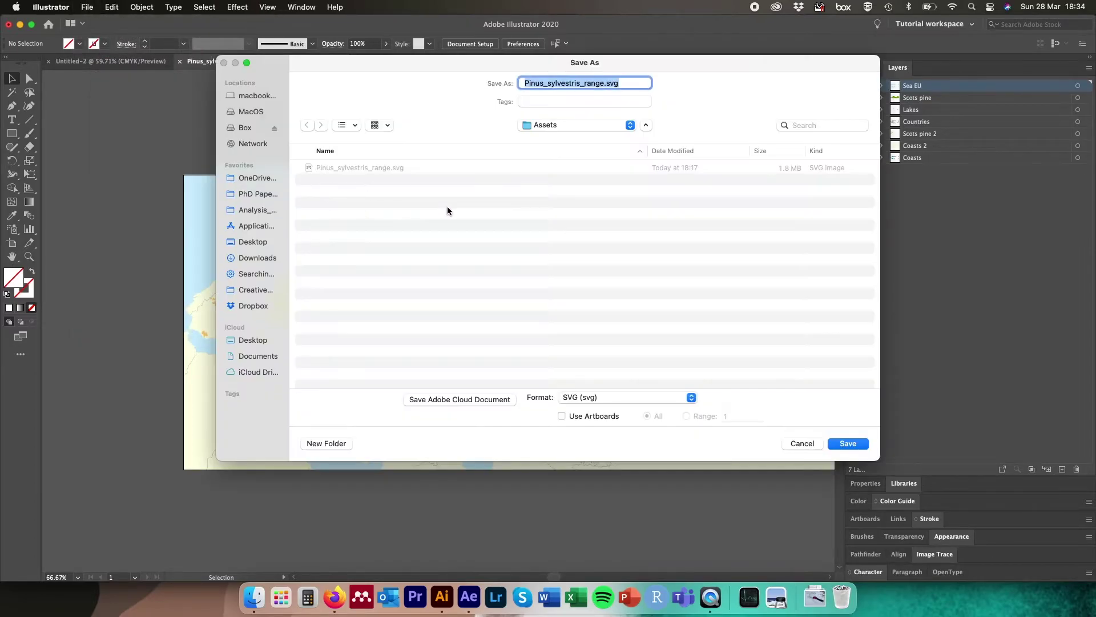
left_click(657, 397)
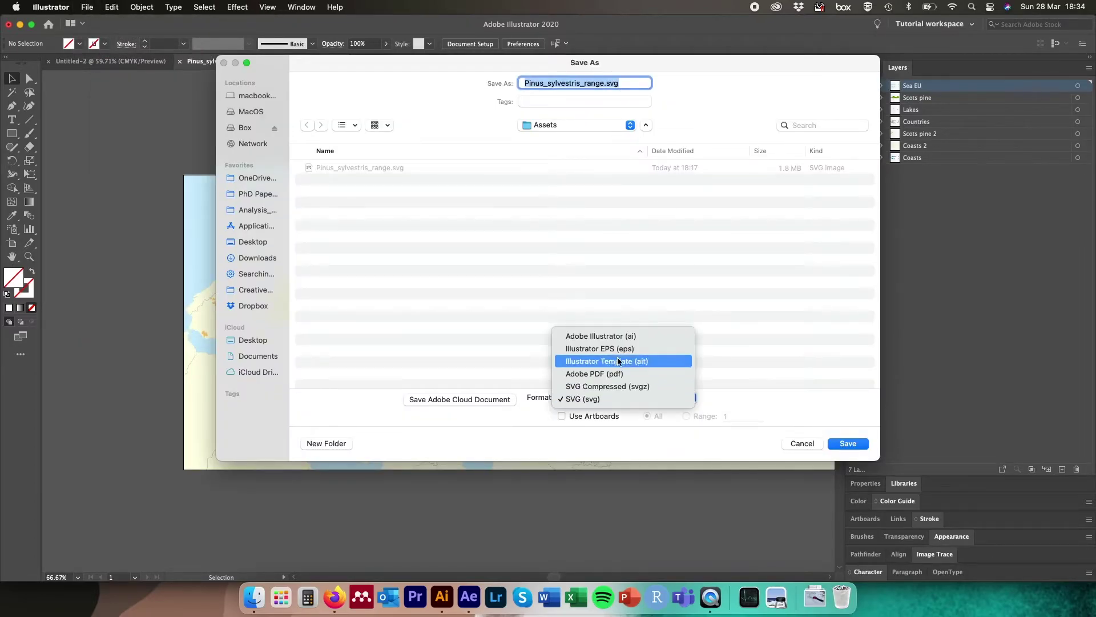
left_click(625, 335)
left_click(853, 448)
left_click(672, 459)
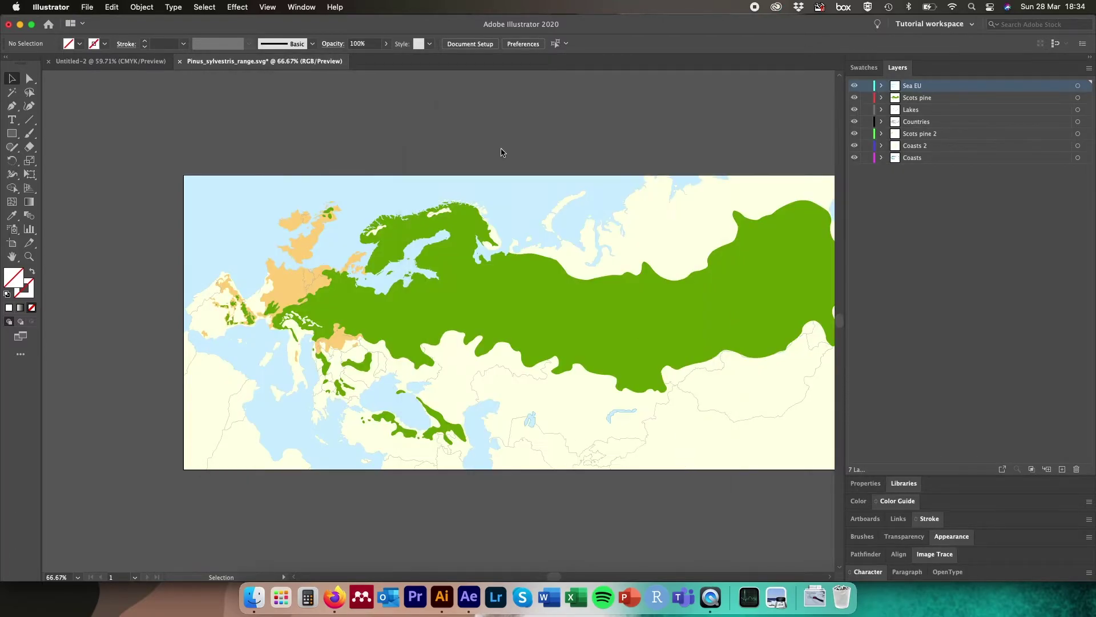
- Switch to After Effects and review the preset, frame size, frame rate and duration in the SP composition's settings
key("super+Tab")
key("super+Tab")
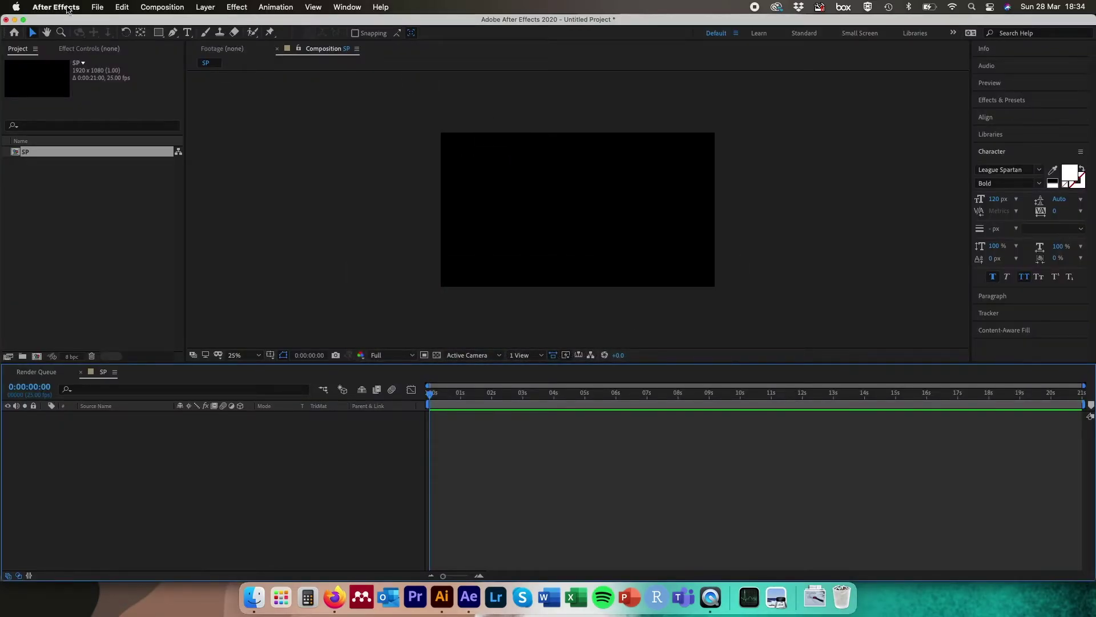
left_click(151, 6)
left_click(174, 40)
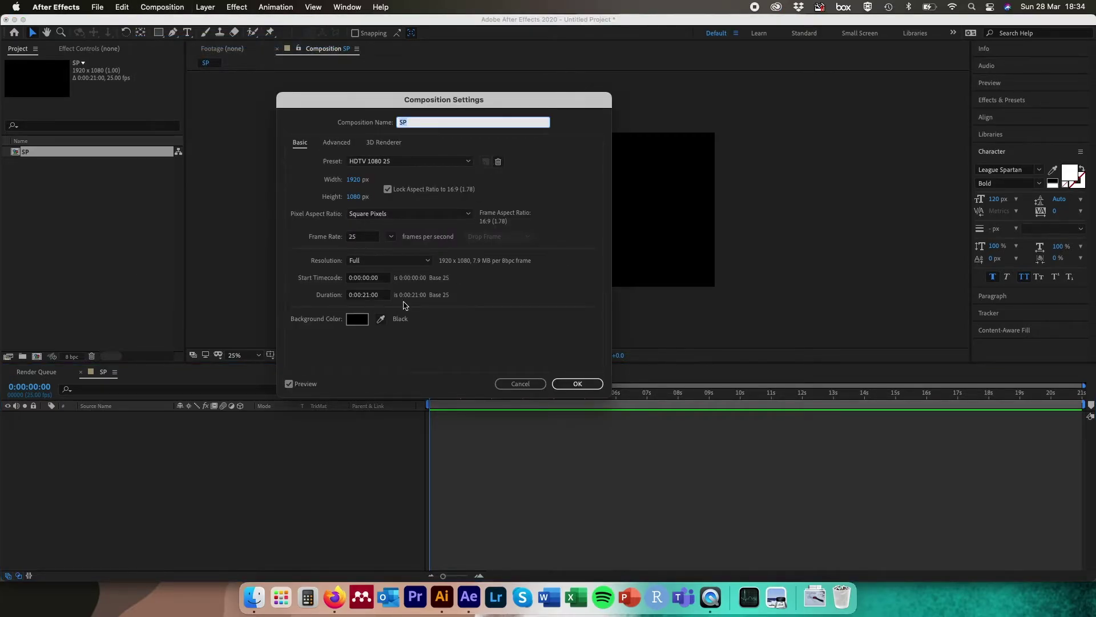
left_click(582, 383)
- Import Pinus_sylvestris_range.ai from the Assets folder as footage with merged layers and add it to the SP composition
key("super+Tab")
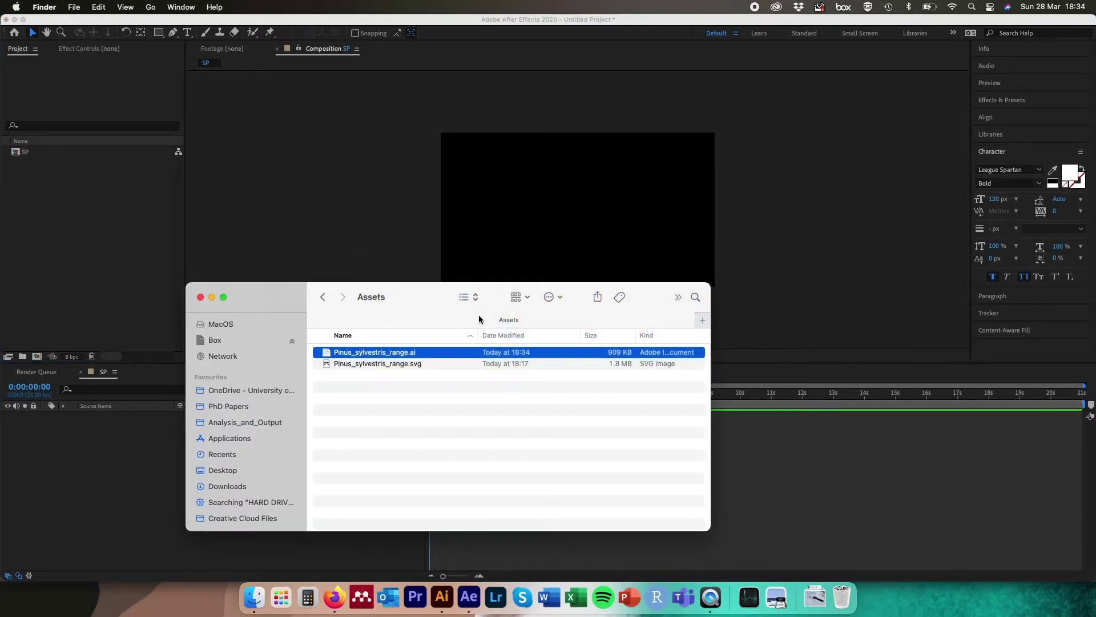
left_click_drag(434, 351, 105, 233)
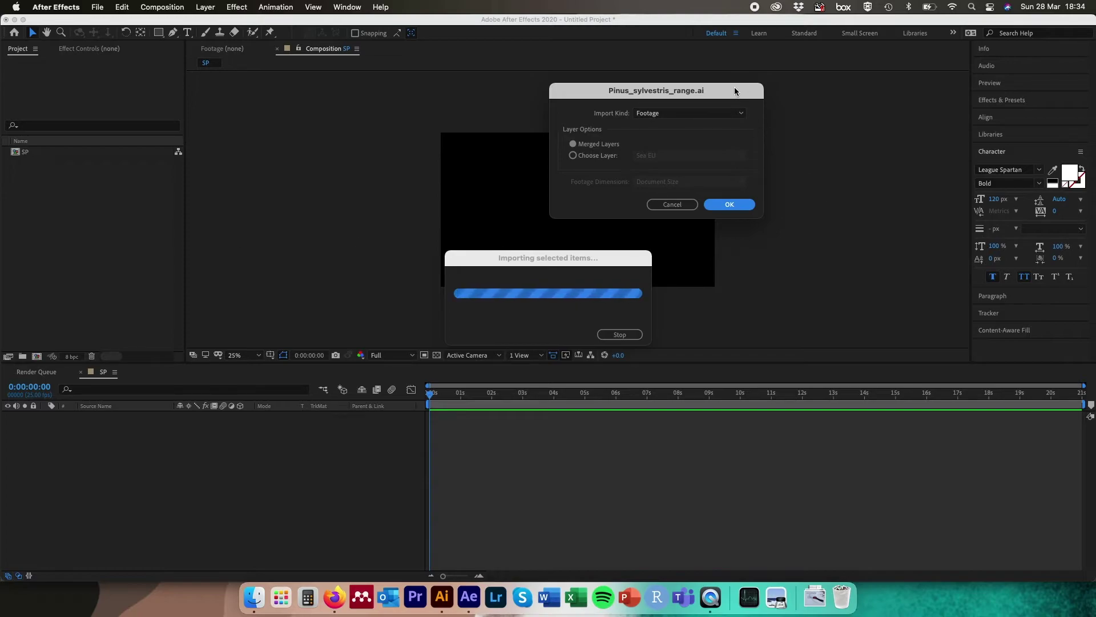
left_click_drag(735, 90, 626, 99)
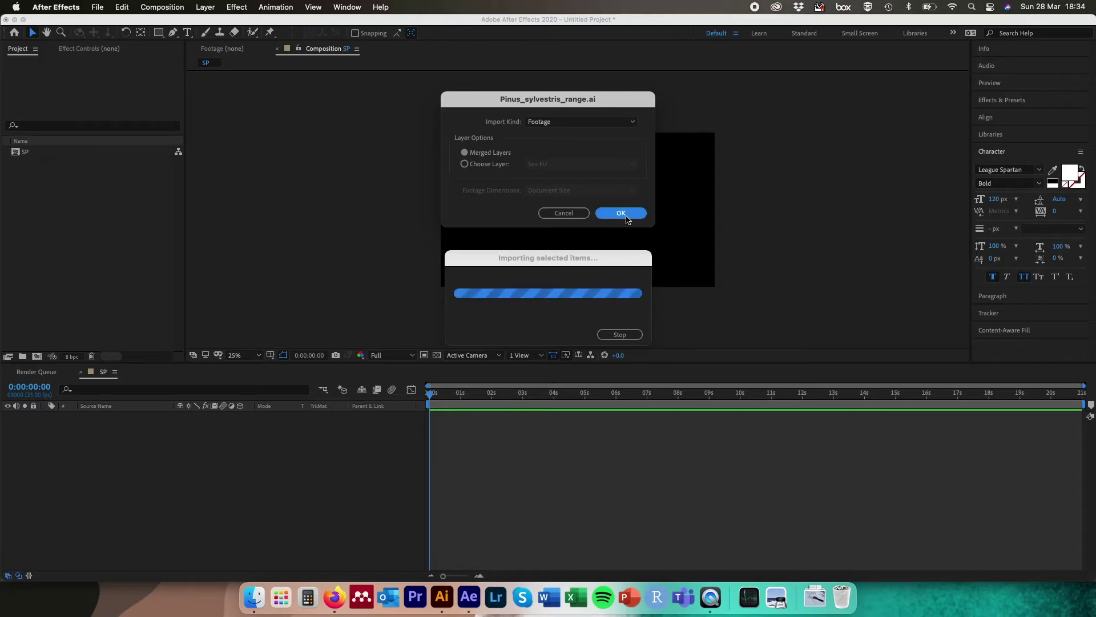
left_click(623, 215)
left_click_drag(98, 165, 117, 428)
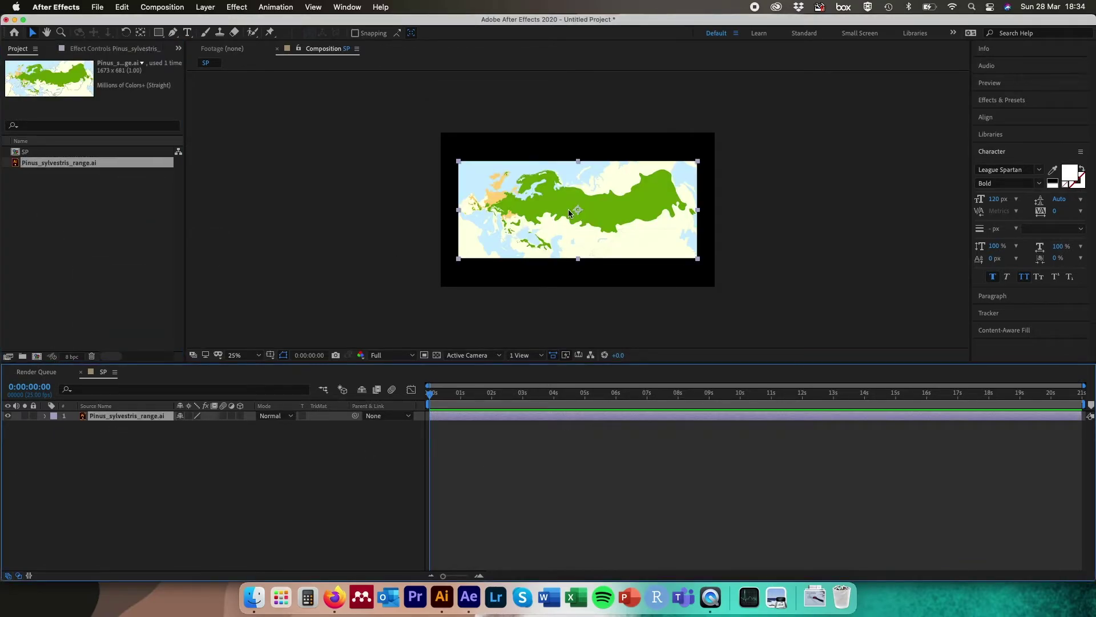
left_click(739, 274)
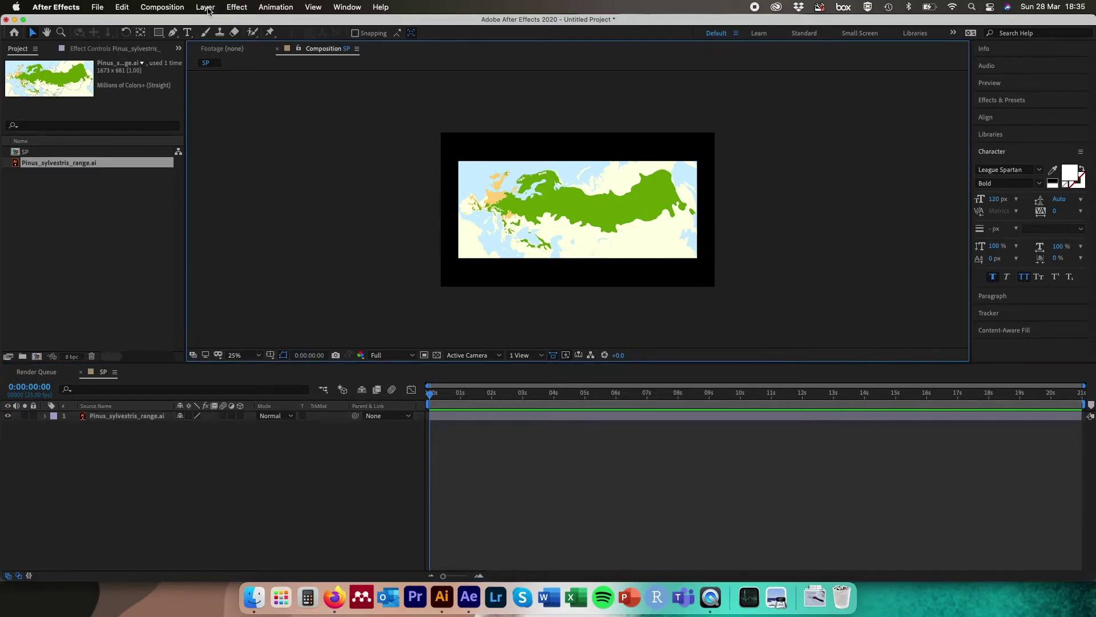
- Create a dark gray solid with colour 222222 at 1920 x 1080 px and place it beneath the map layer in the SP composition
left_click(205, 7)
mouse_move(215, 29)
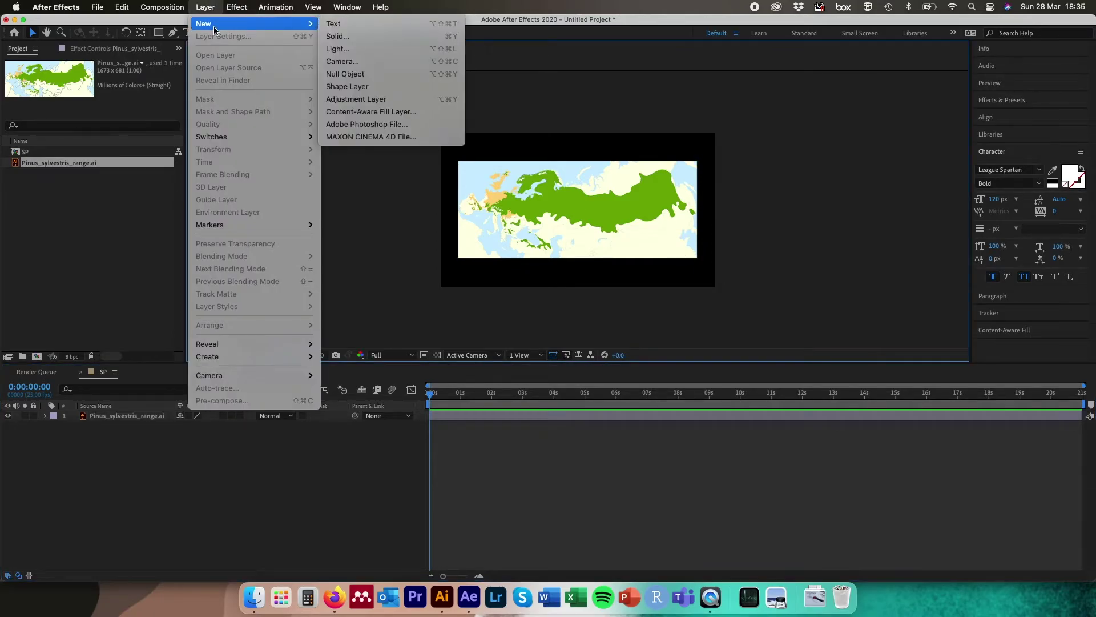
left_click(367, 38)
left_click(187, 234)
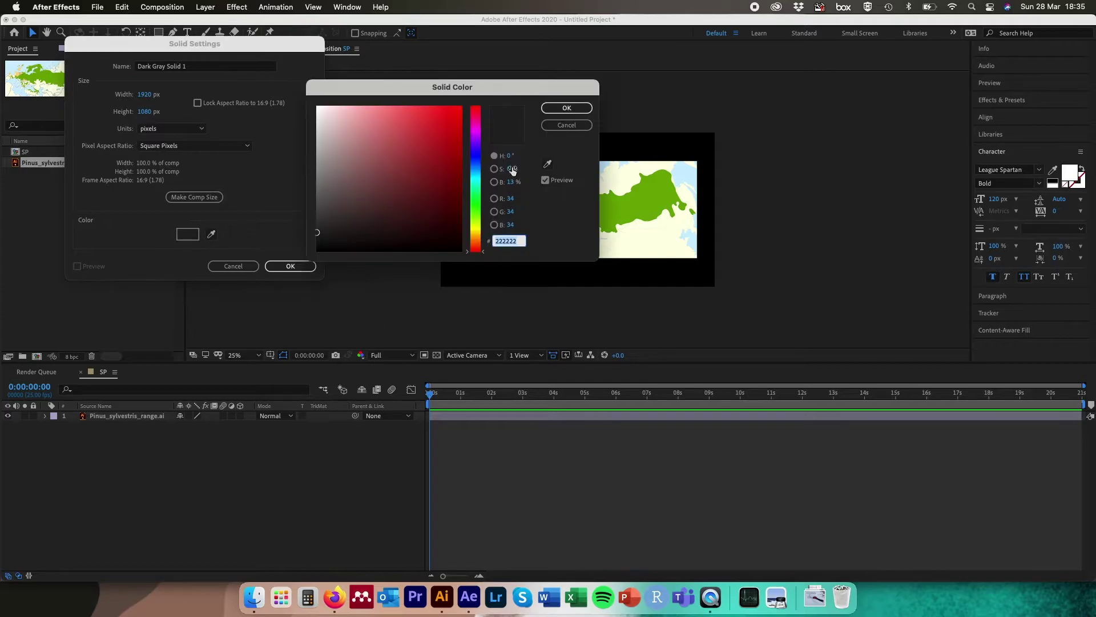
left_click(523, 243)
left_click(566, 107)
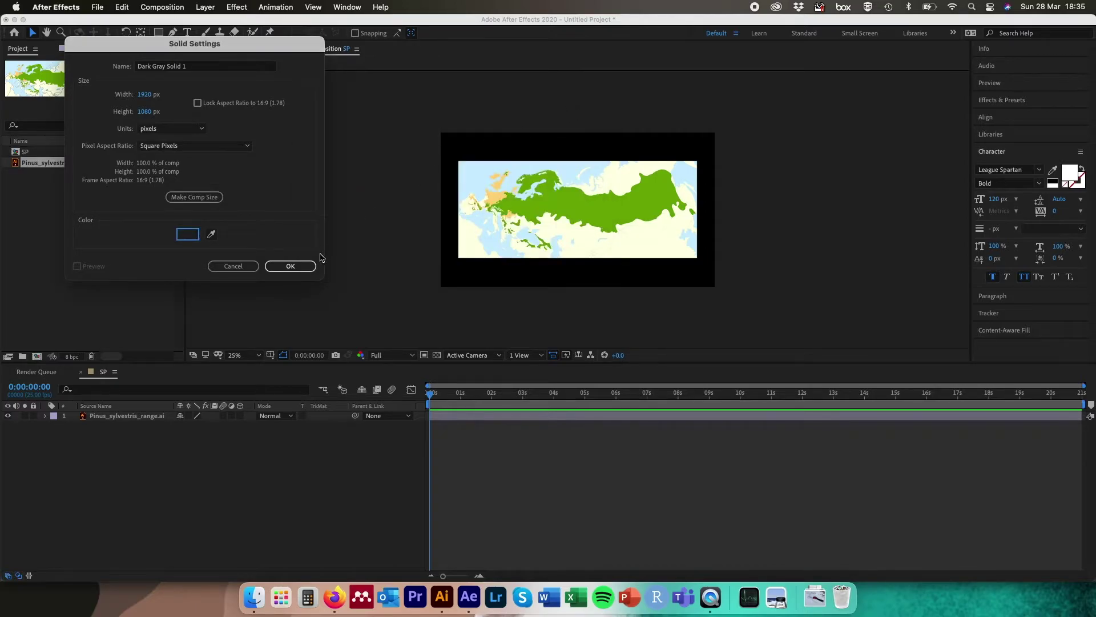
left_click(290, 266)
left_click_drag(46, 175, 122, 434)
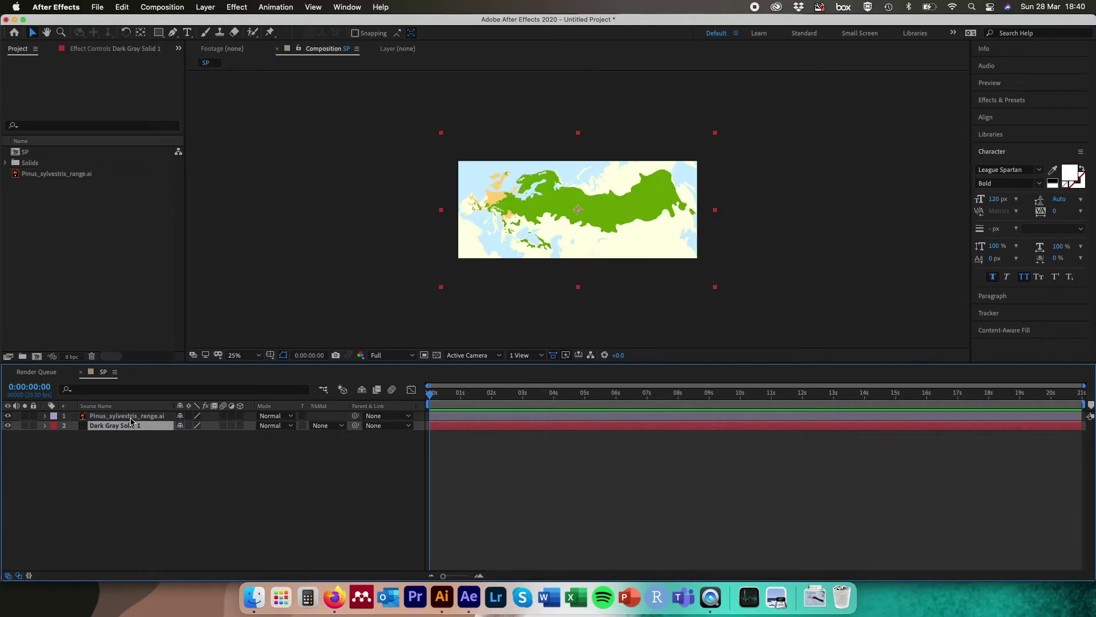
- Convert the Pinus_sylvestris_range.ai layer in the SP timeline to a layered composition
left_click(132, 419)
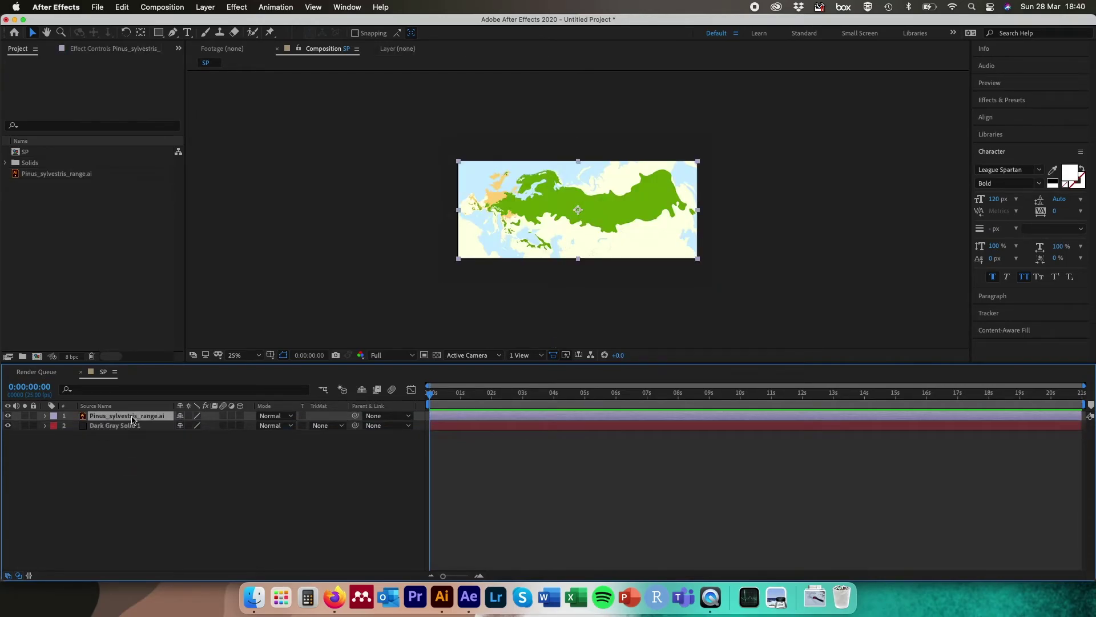
right_click(132, 420)
mouse_move(161, 485)
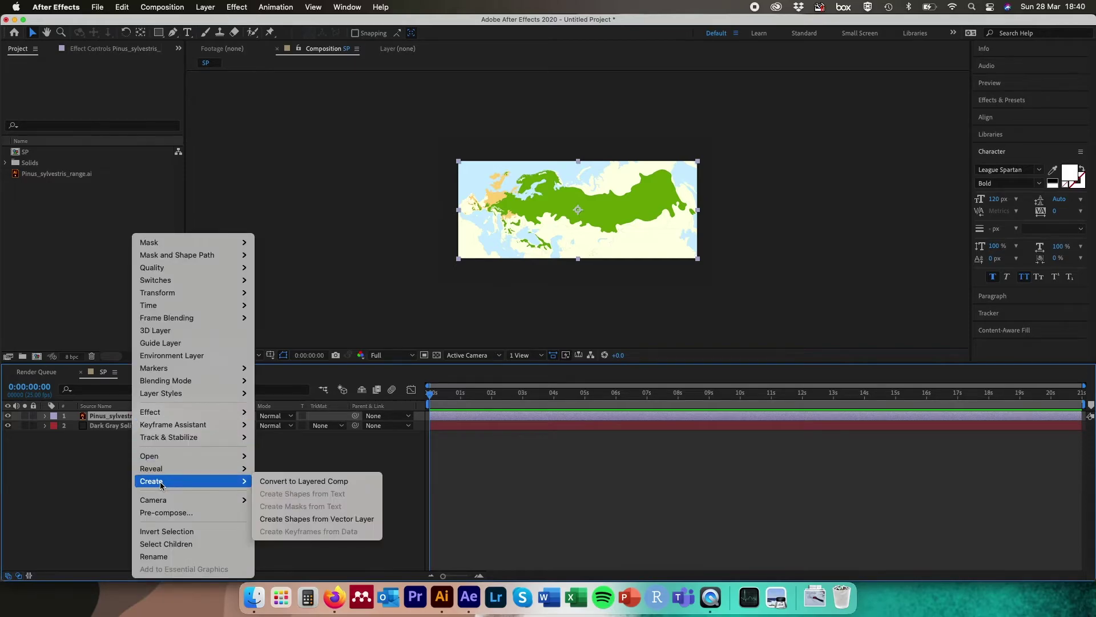
left_click(329, 484)
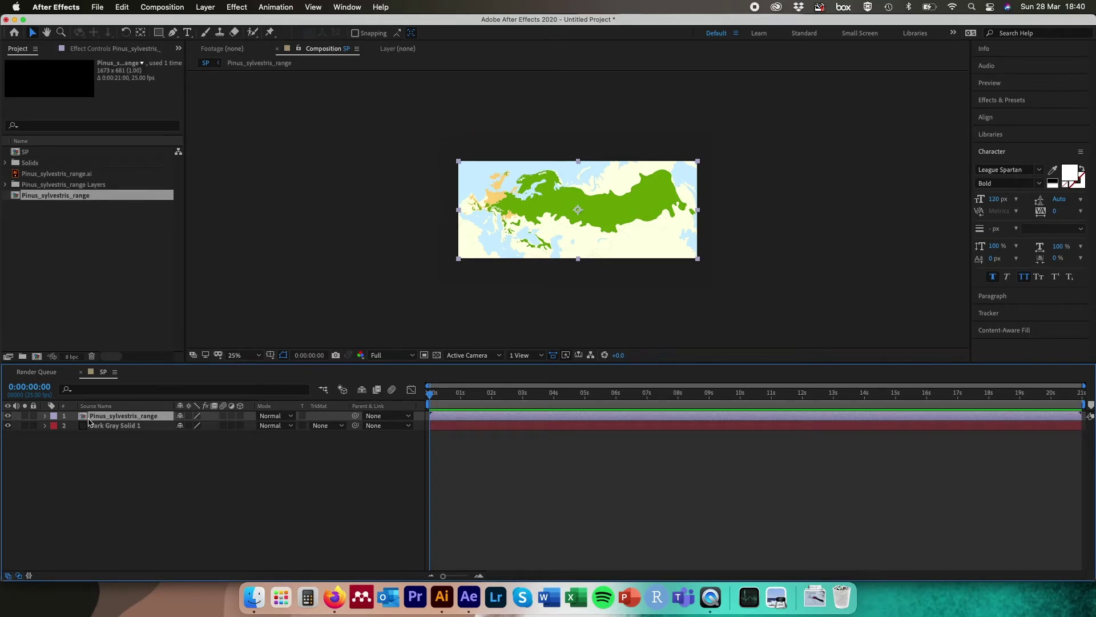
- Open the nested Pinus_sylvestris_range composition and look through its separate map layers
double_click(120, 418)
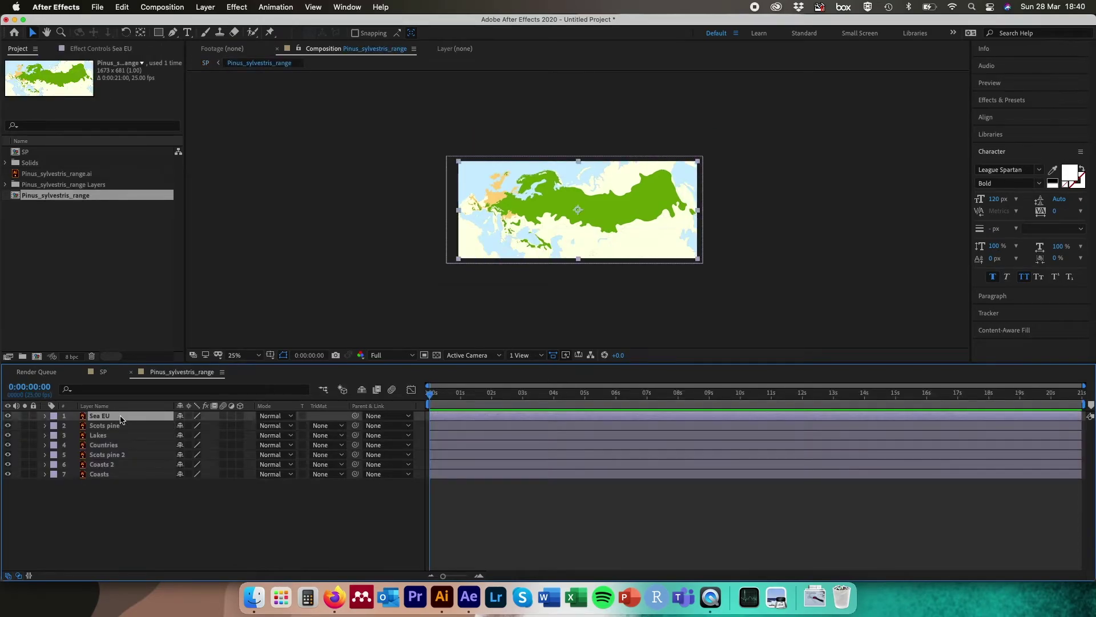
left_click(122, 426)
left_click(123, 435)
left_click(122, 445)
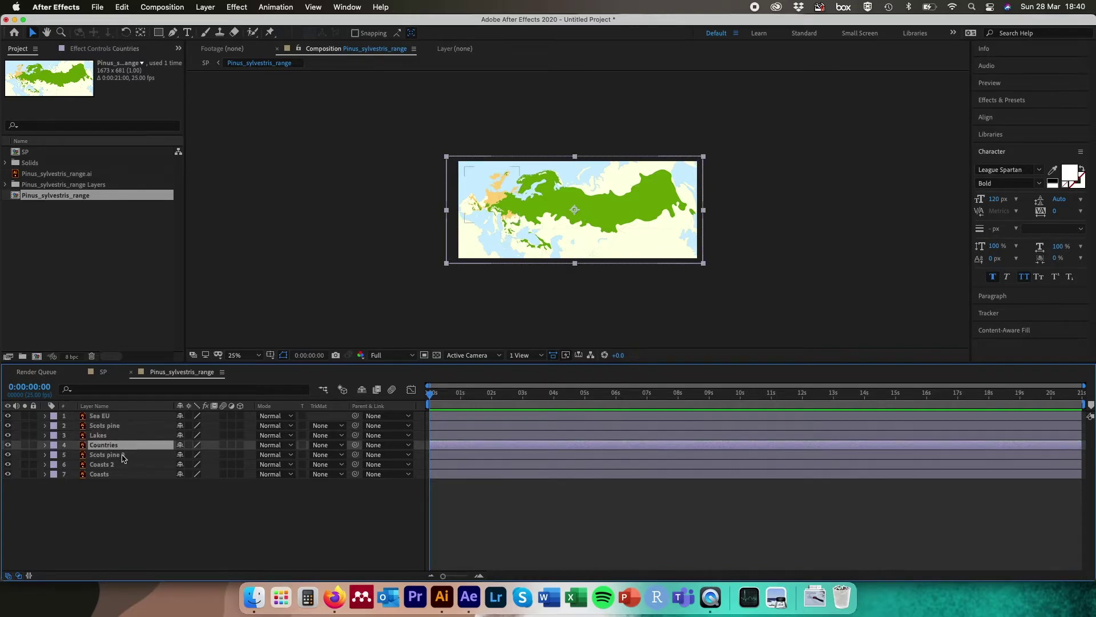
left_click(123, 455)
mouse_move(8, 416)
left_mouse_down()
mouse_move(10, 463)
mouse_move(9, 421)
left_mouse_up()
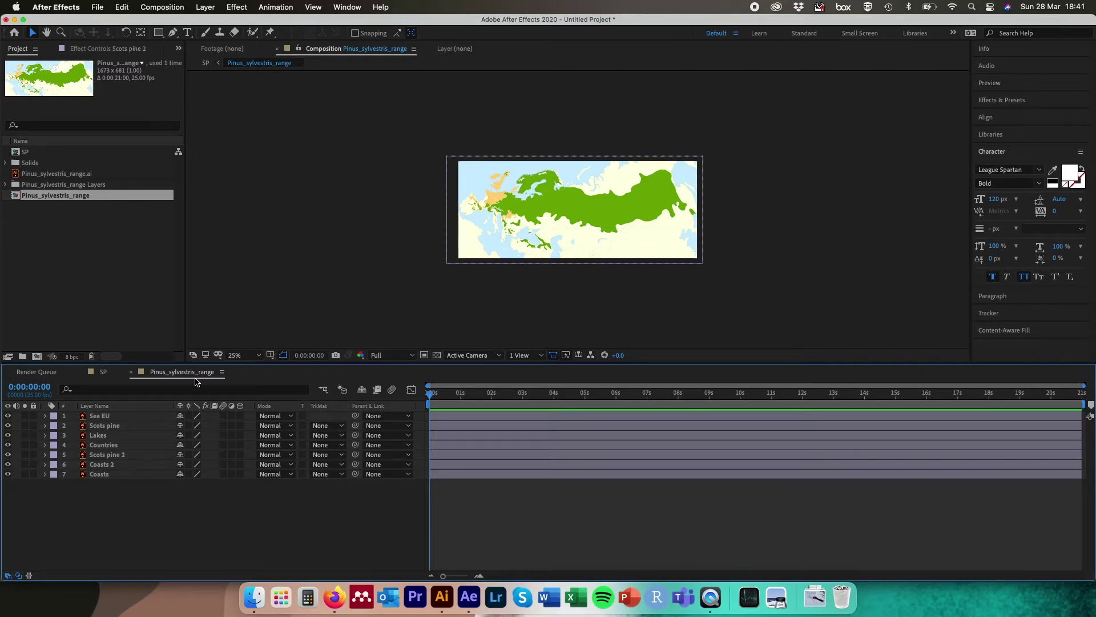
- Create an editable shape layer from the Sea EU vector layer
left_click(112, 417)
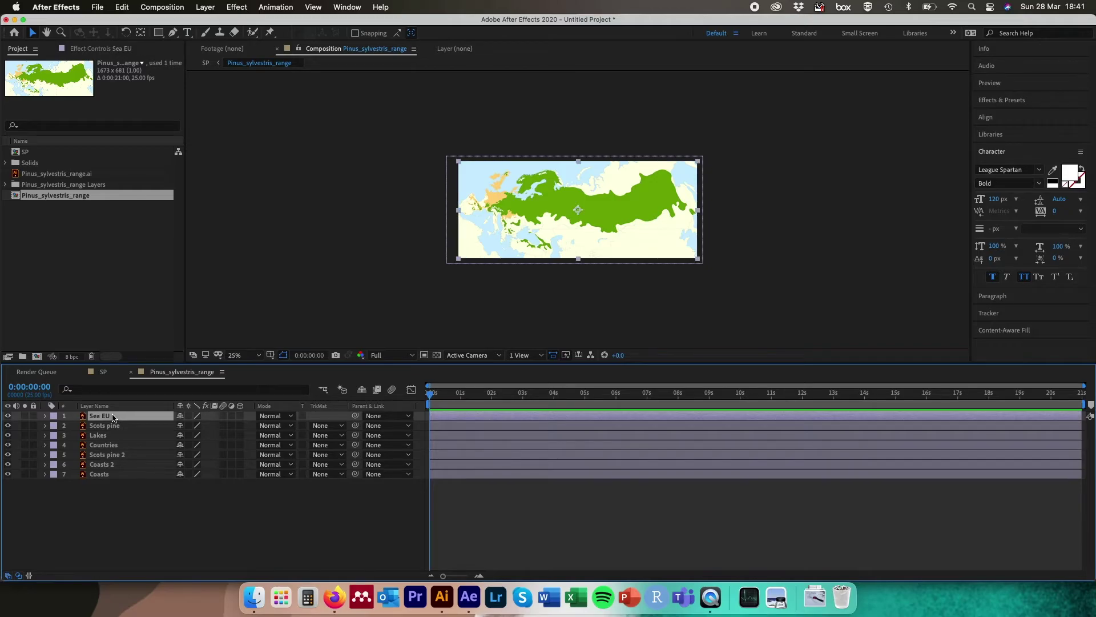
right_click(114, 417)
mouse_move(163, 481)
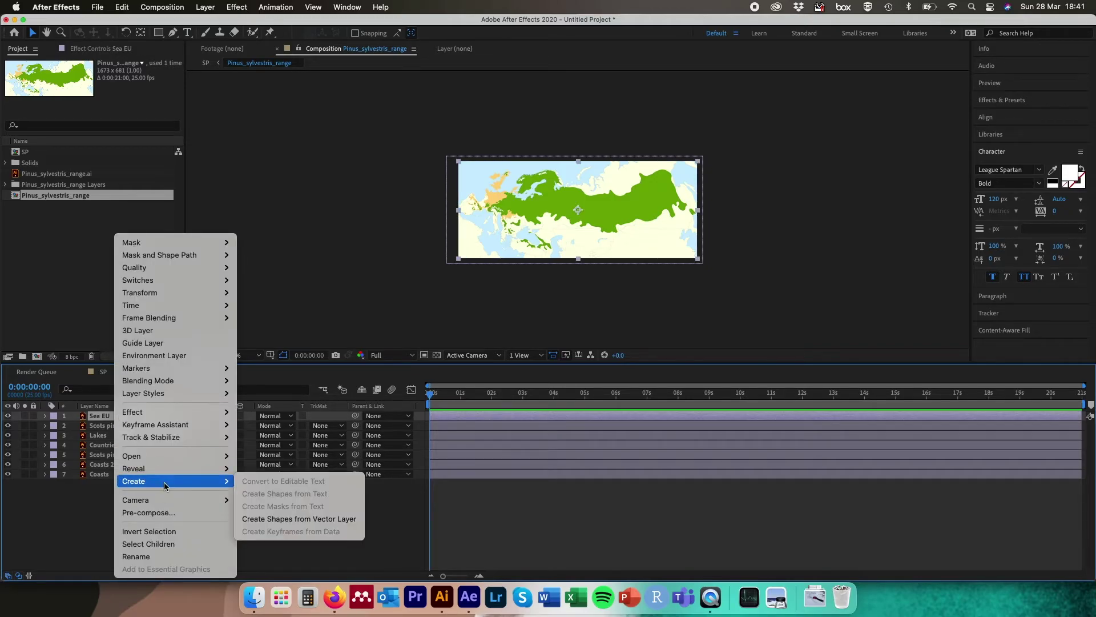
left_click(293, 519)
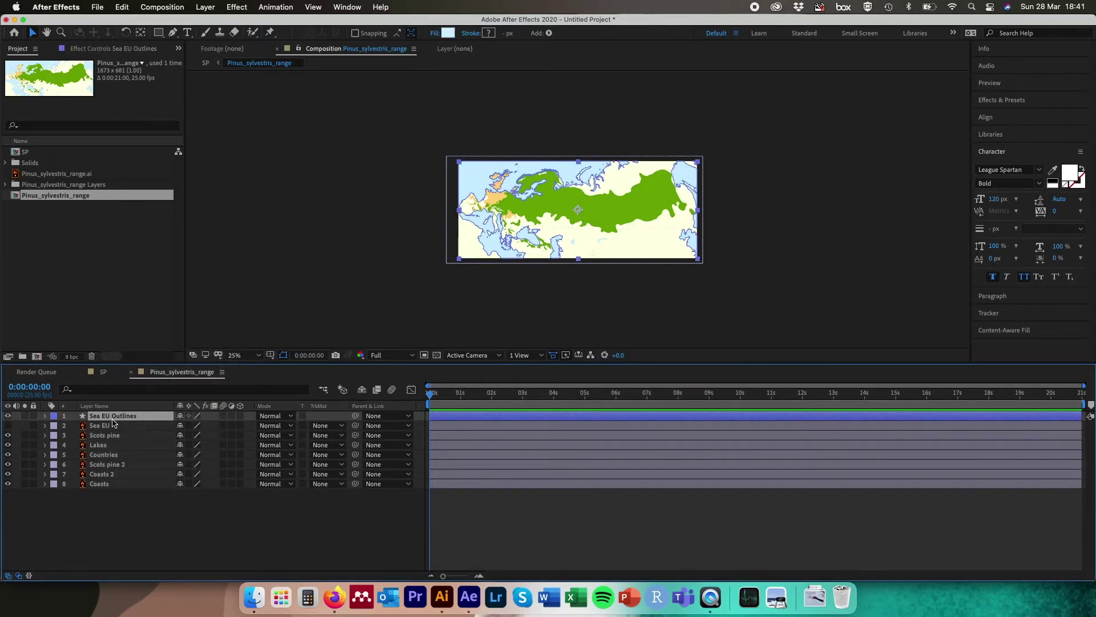
- Delete the original Sea EU vector layer, undo the deletion, and compare it with the Sea EU Outlines shape layer
left_click(99, 426)
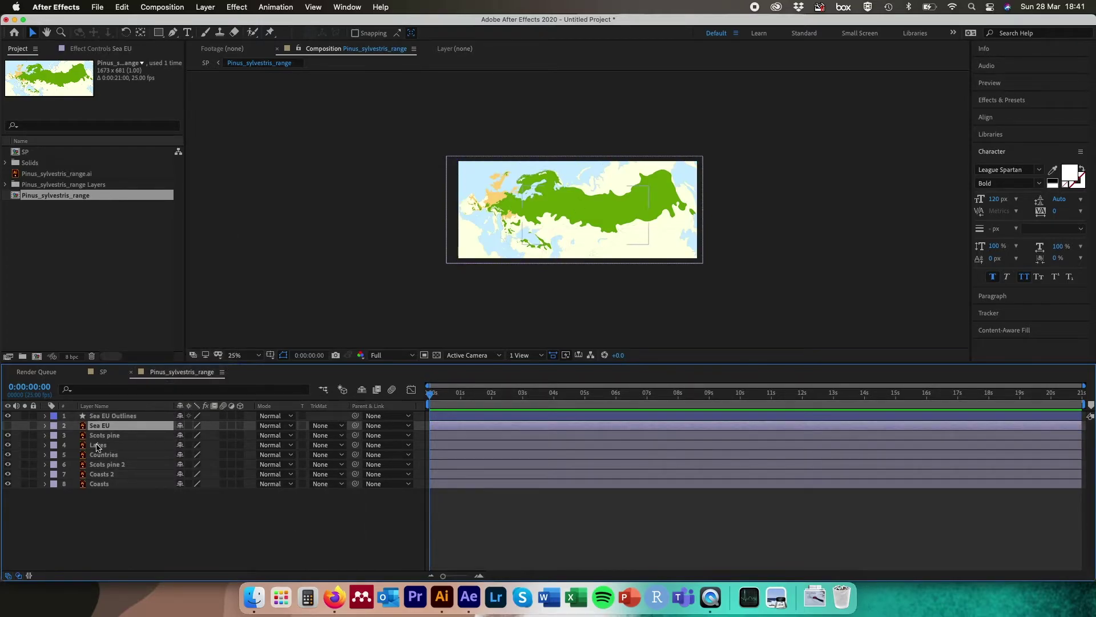
key("Delete")
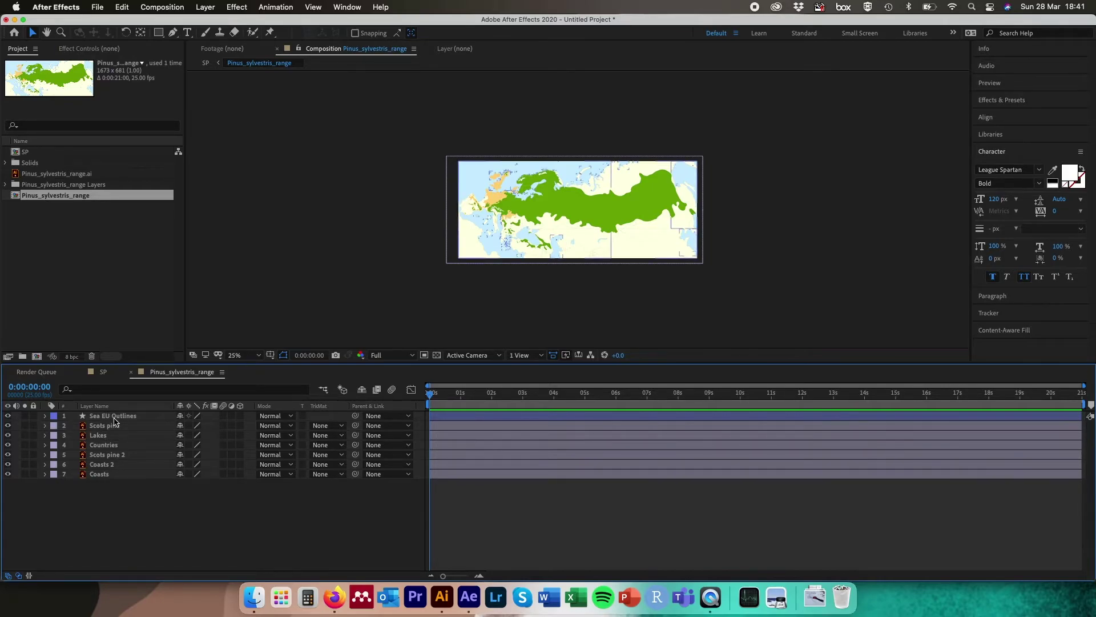
key("super+z")
left_click(123, 417)
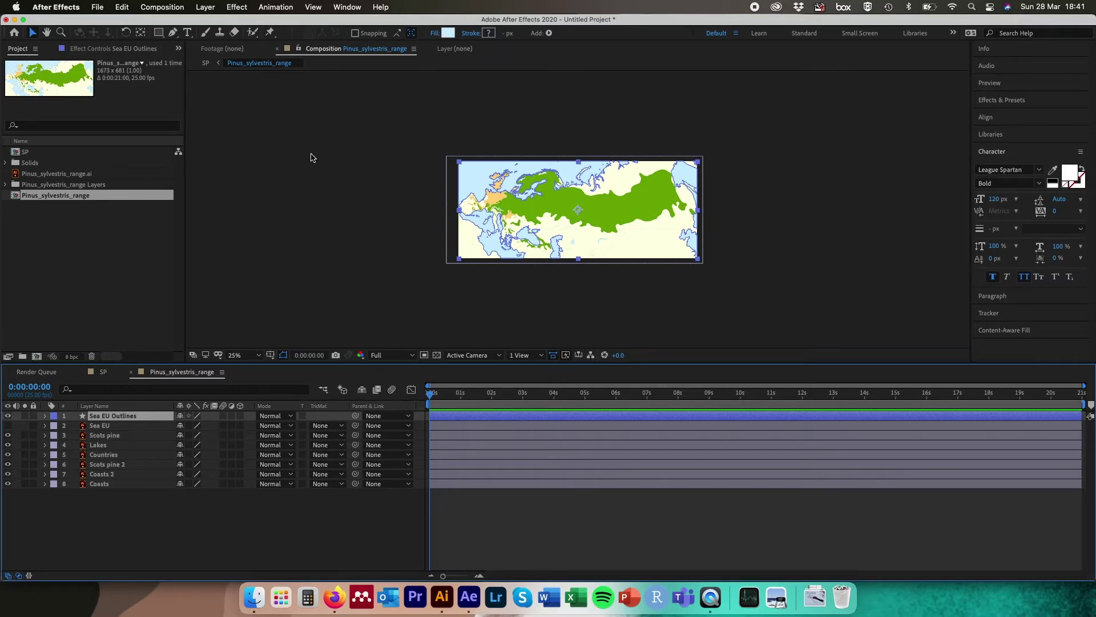
left_click(112, 426)
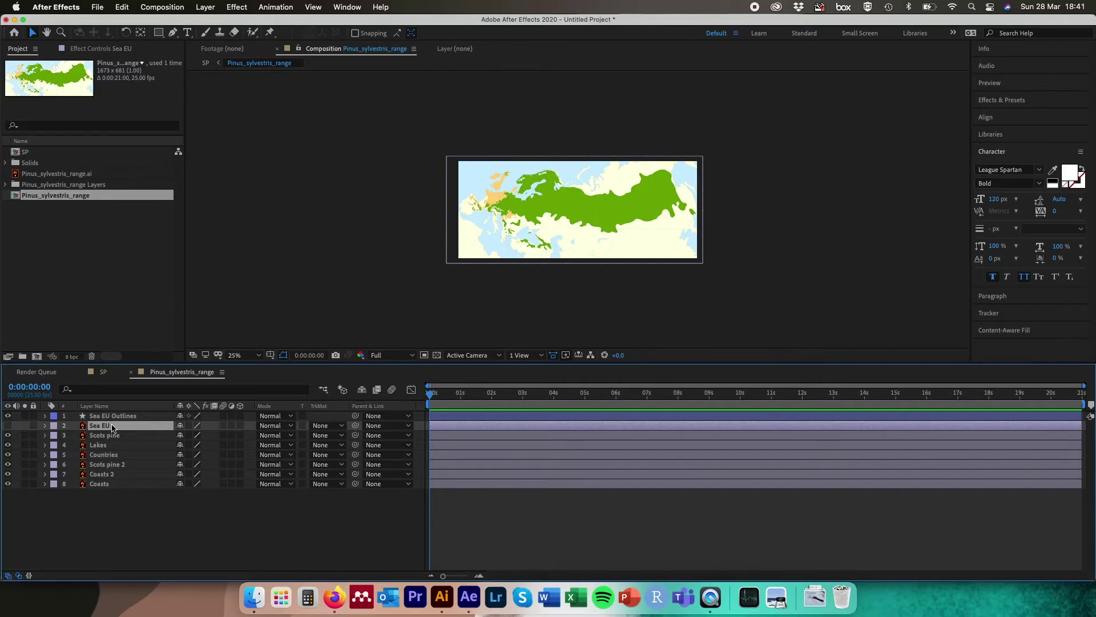
- Change the fill colour of the Sea EU Outlines layer to 222222 so the sea matches the dark background
left_click(112, 416)
left_click(449, 34)
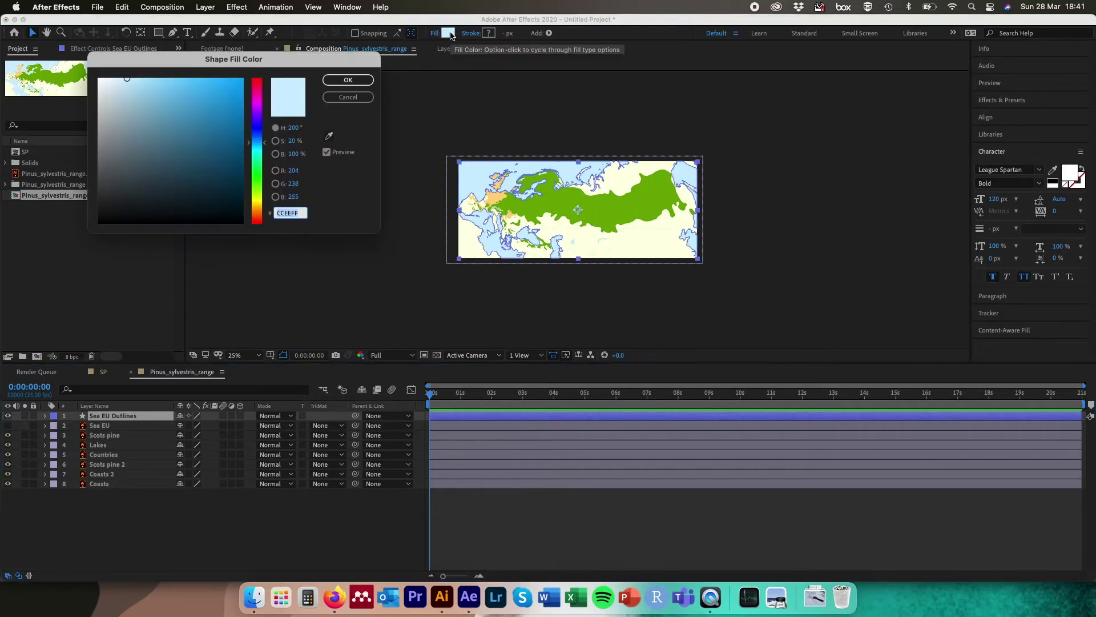
left_click(329, 136)
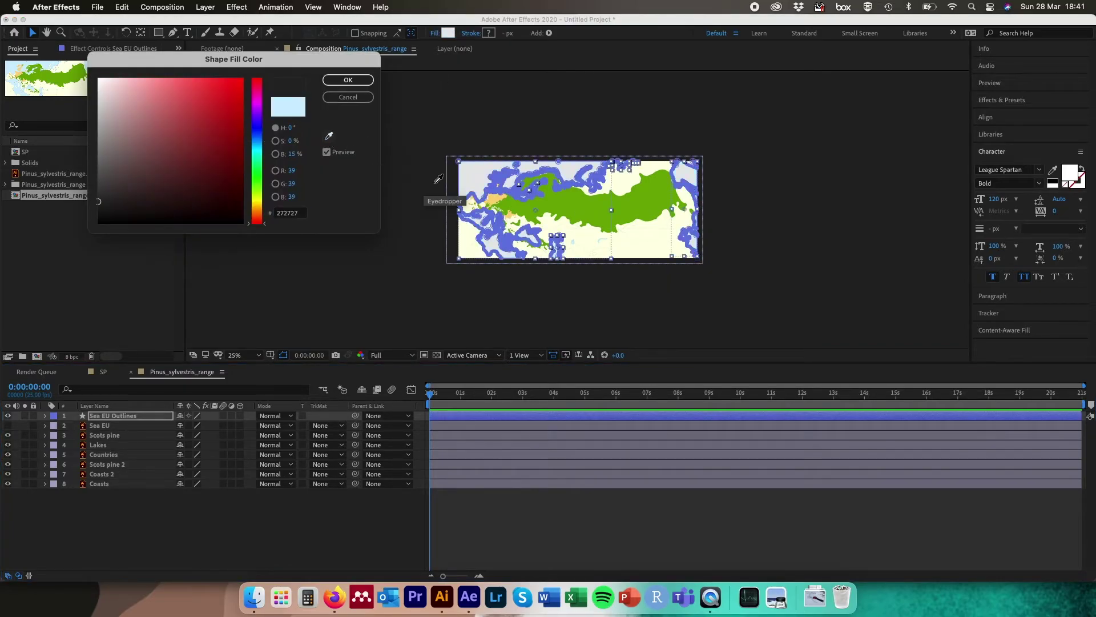
left_click(454, 176)
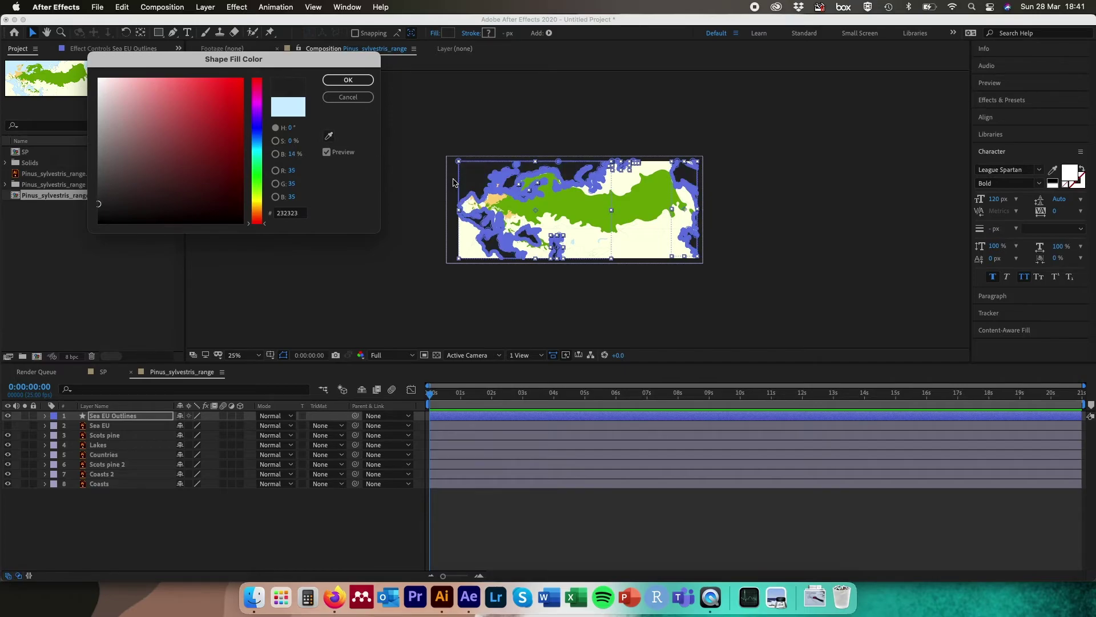
left_click(303, 213)
type("222222")
key("Return")
left_click(268, 188)
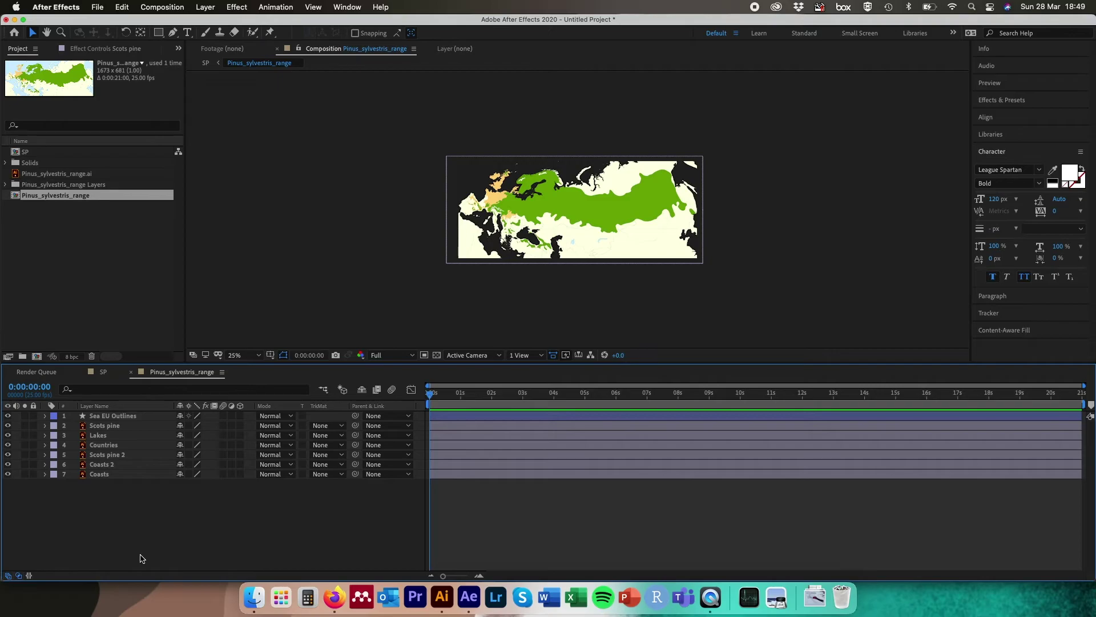
- Animate the Scots pine layer's position with keyframes at 0 and 1 s, starting at Y -349.3, and preview the drop
key("KP_2")
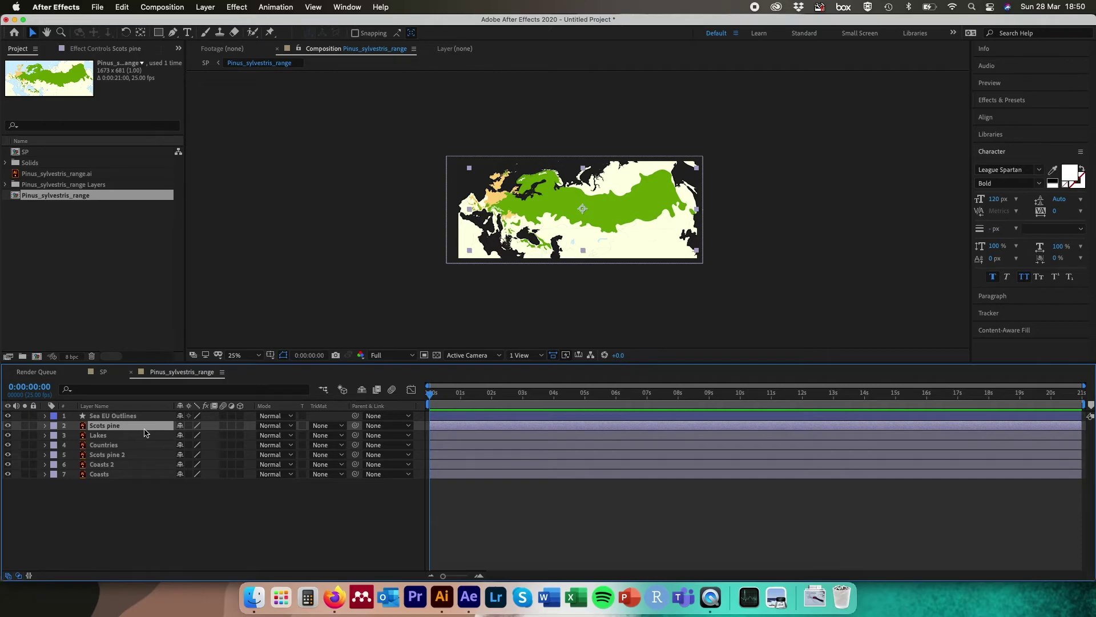
key("p")
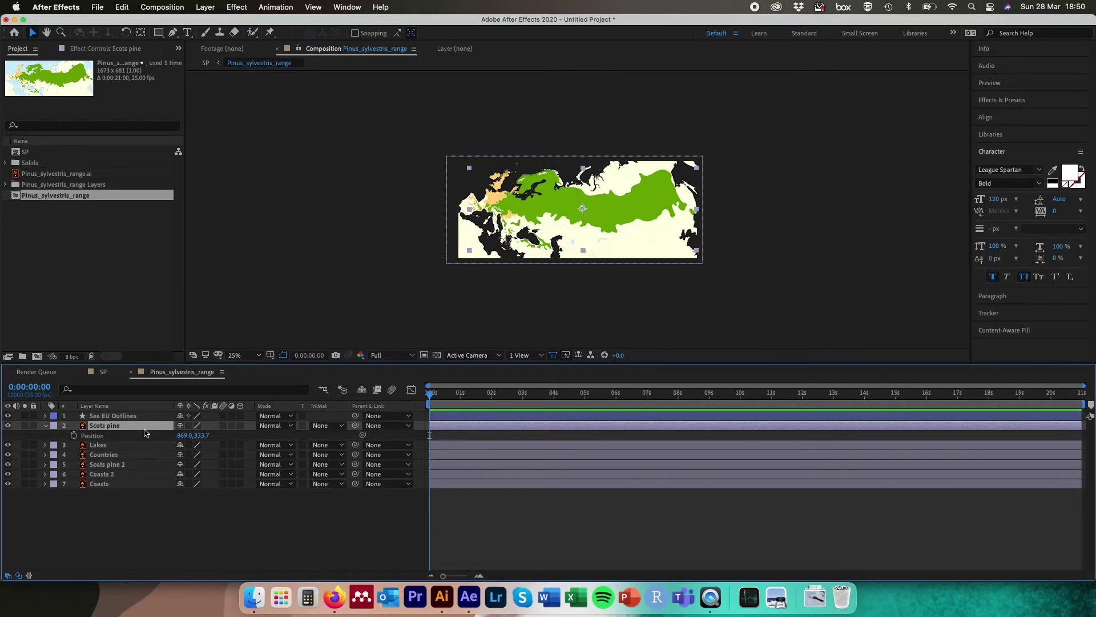
key("t")
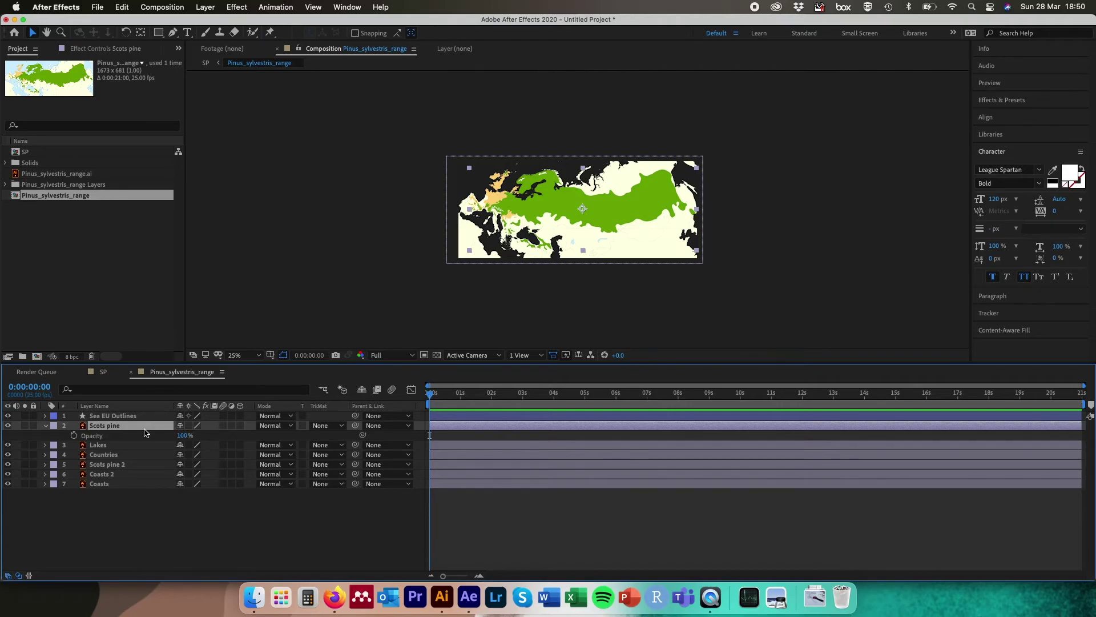
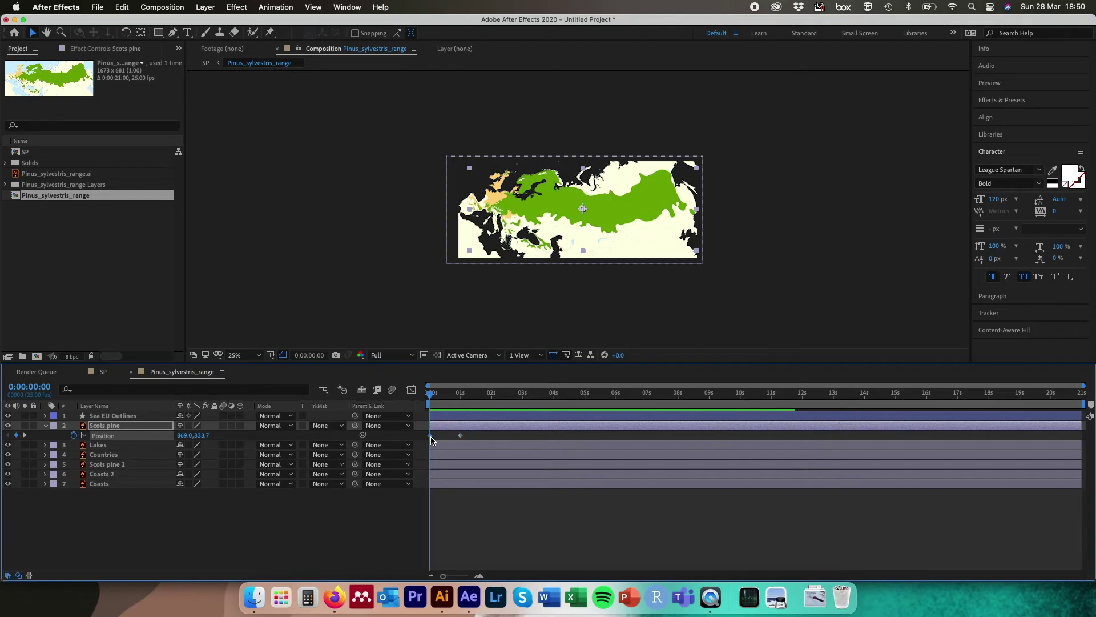
left_click_drag(200, 435, 3, 445)
key("space")
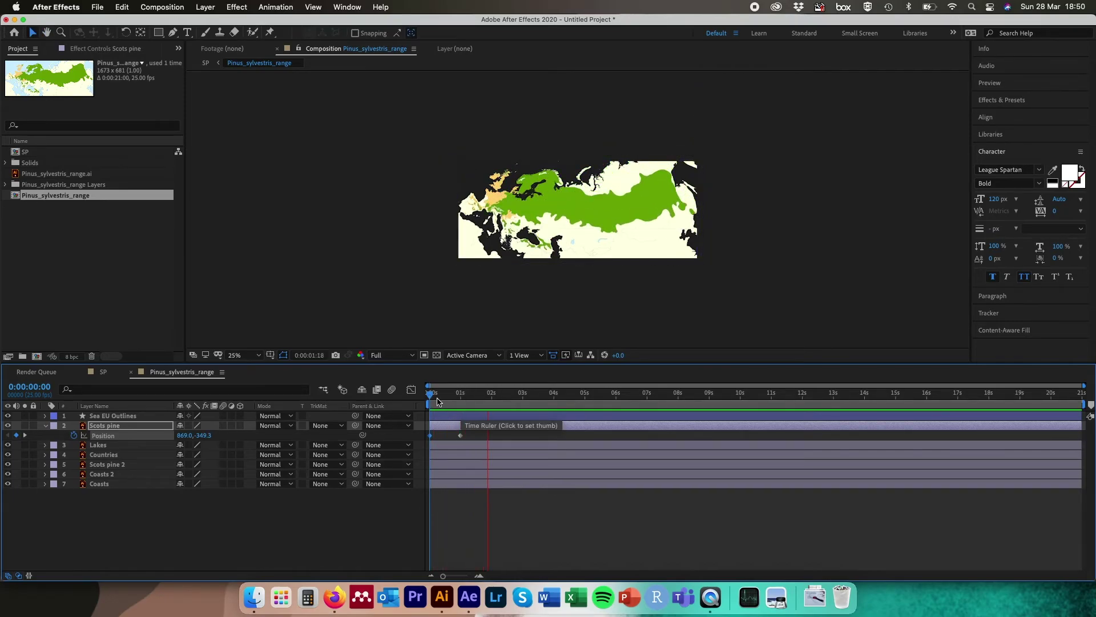
left_click(431, 398)
- Keyframe the Scots pine layer's opacity at 100% at 0:00:01:00 and 0% at 0:00:01:12
left_click_drag(432, 398, 461, 399)
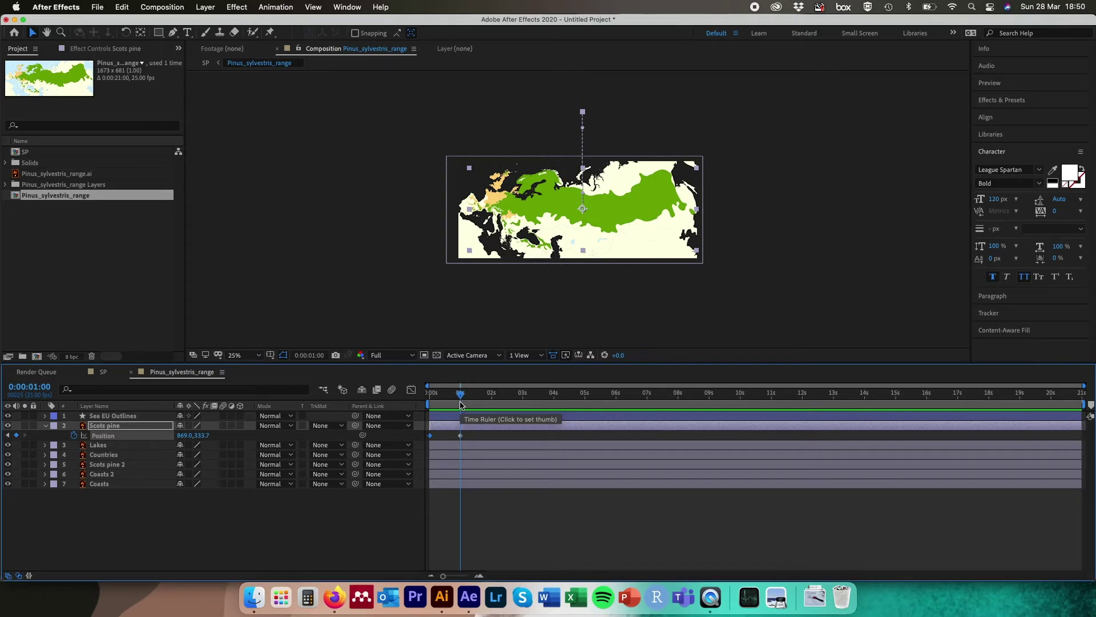
left_click(460, 436)
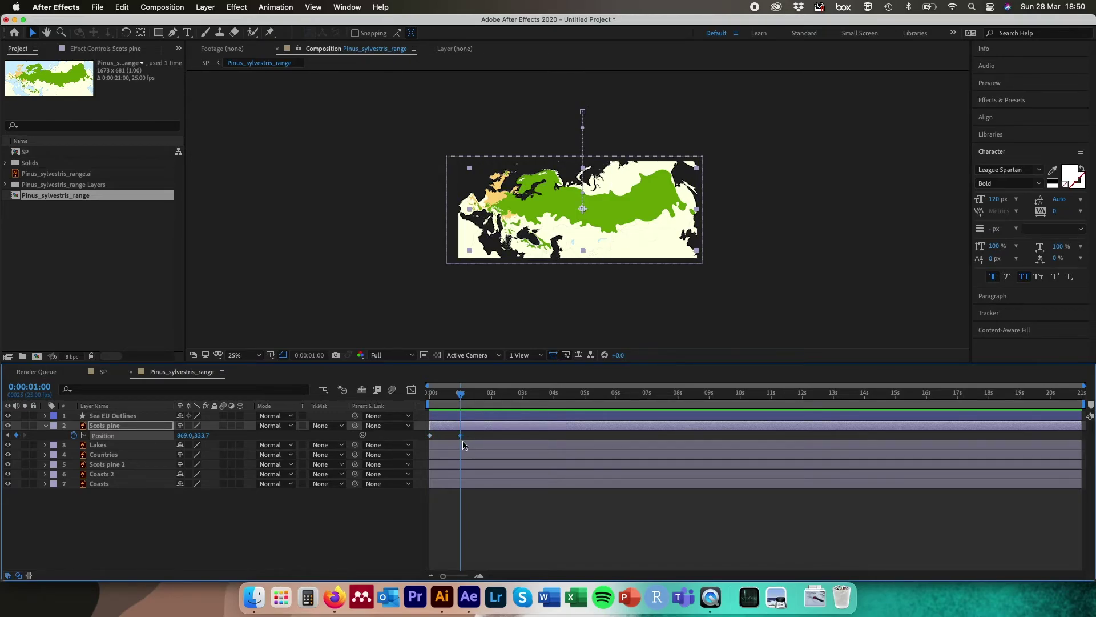
left_click(131, 427)
key("t")
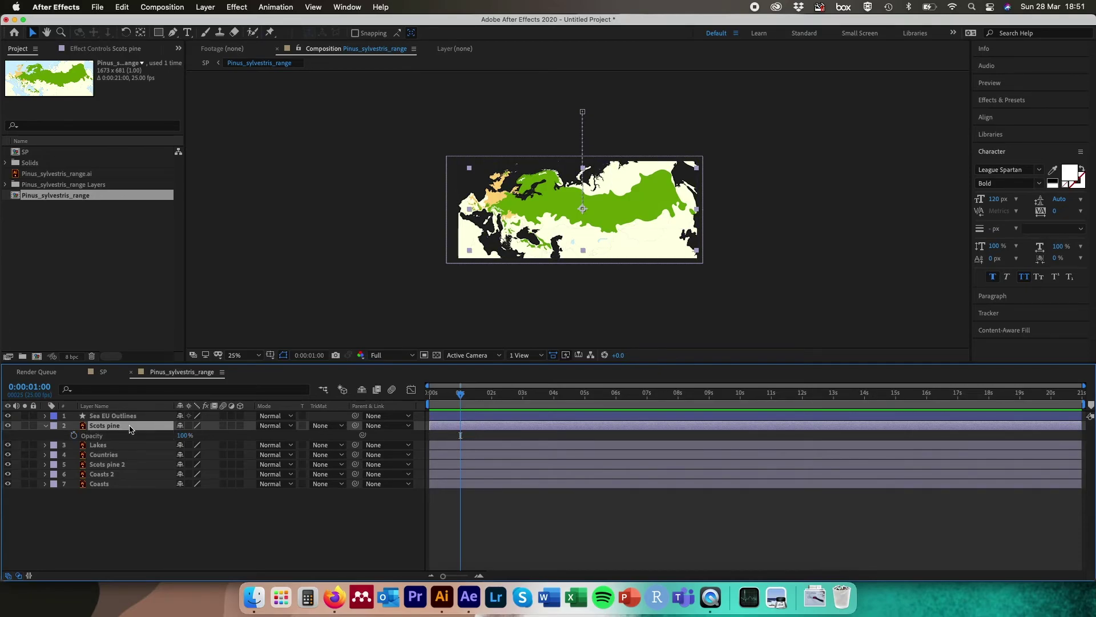
left_click(74, 435)
left_click(35, 388)
type("112")
key("Return")
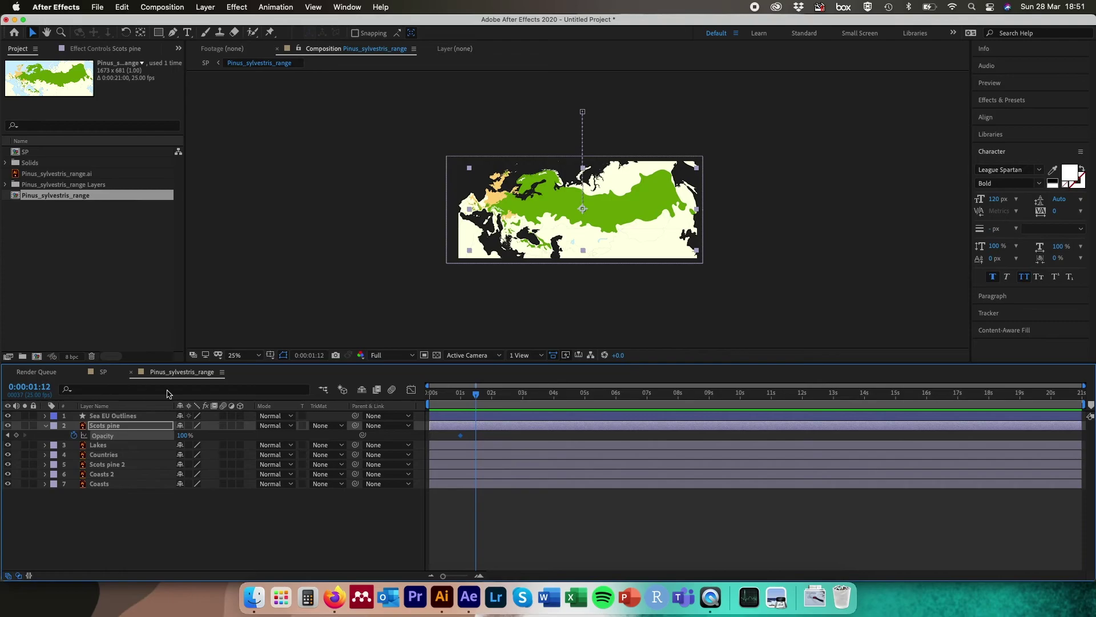
left_click(16, 435)
left_click_drag(182, 435, 125, 435)
- Continue the Scots pine blink with opacity keyframes of 100% at 0:00:01:24 and 0% at 0:00:02:11
left_click(39, 388)
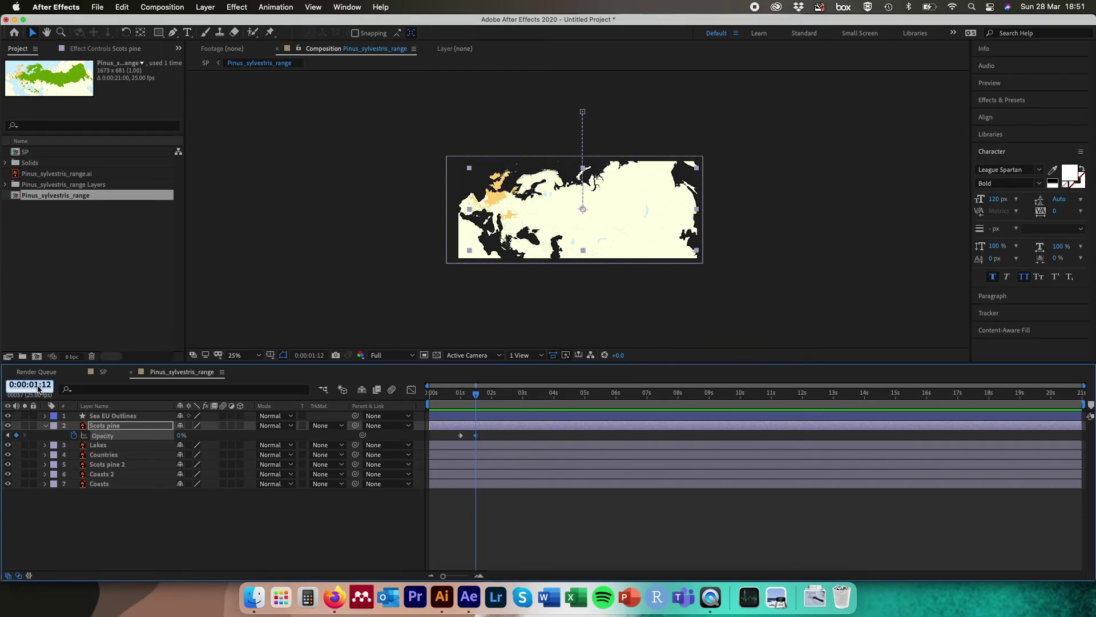
type("124")
key("Return")
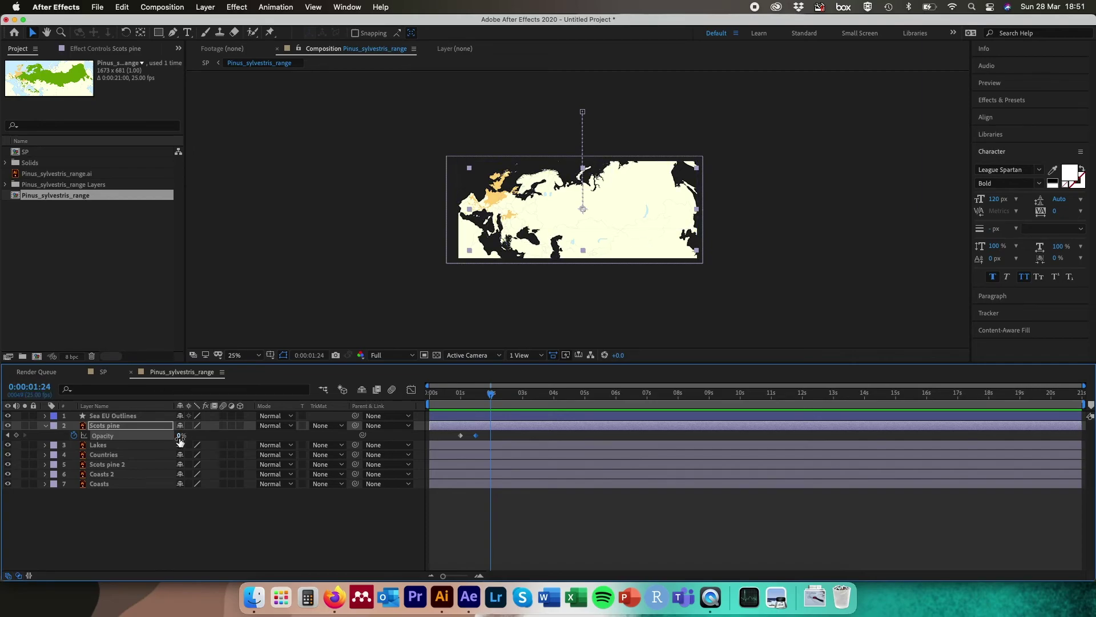
left_click_drag(180, 435, 323, 435)
left_click(38, 386)
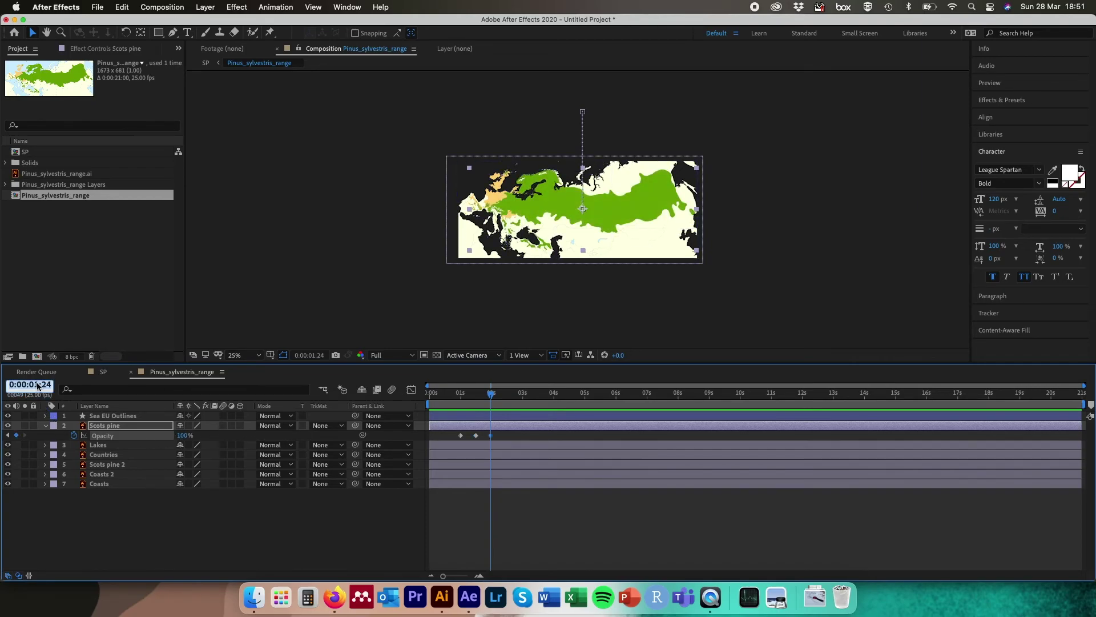
type("211")
key("Return")
left_click_drag(182, 435, 137, 436)
- Bring the Scots pine layer back to 100% opacity with a keyframe at 0:00:02:23
left_click(38, 385)
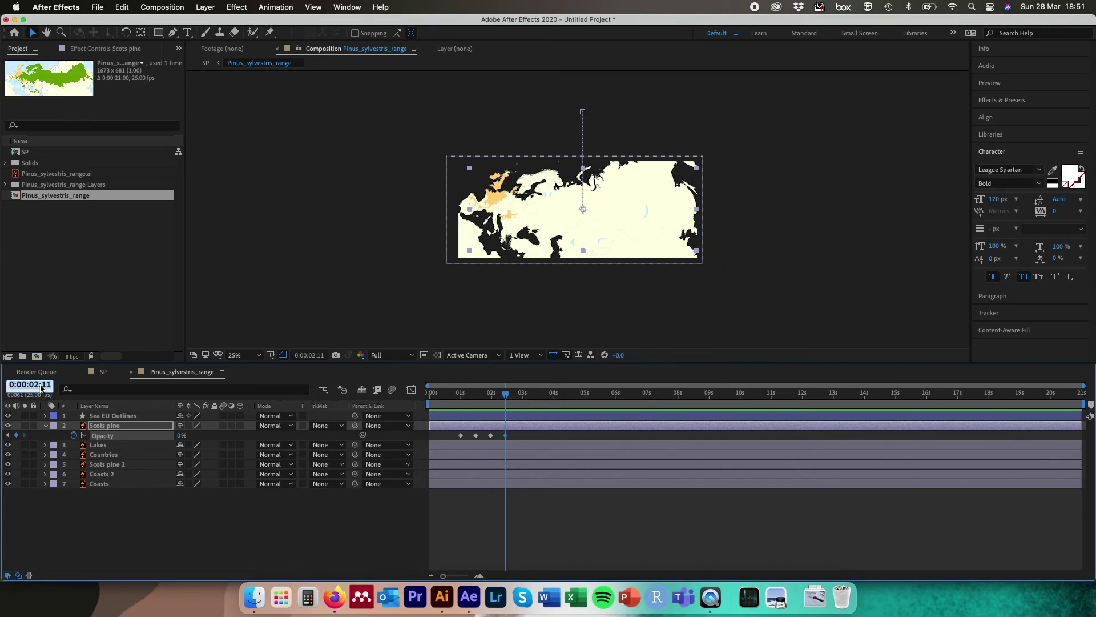
type("223")
key("Return")
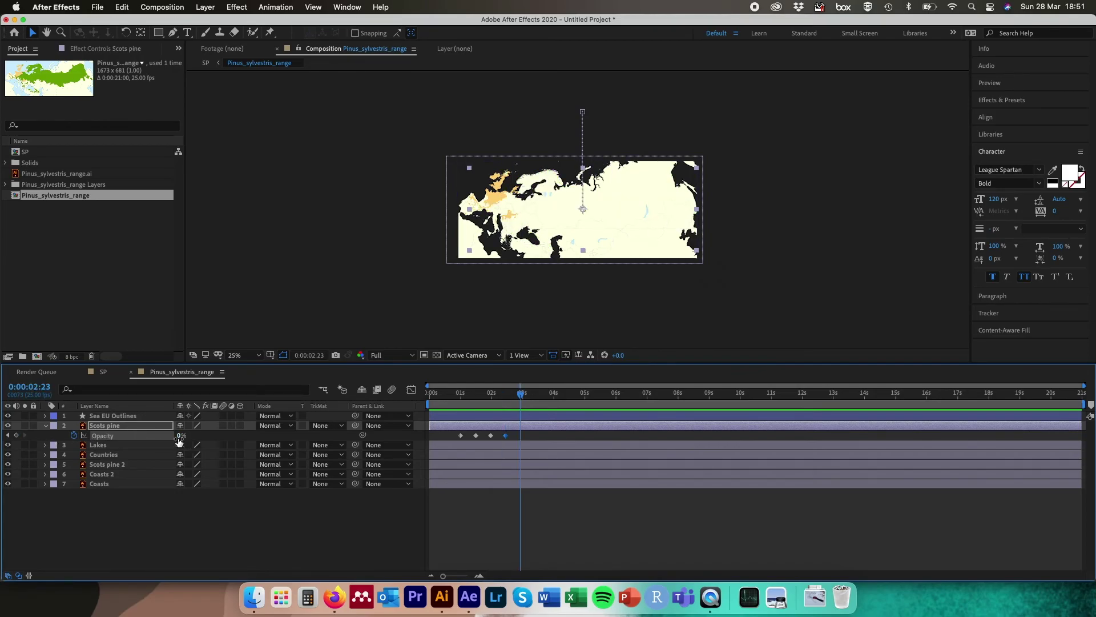
left_click_drag(179, 436, 314, 436)
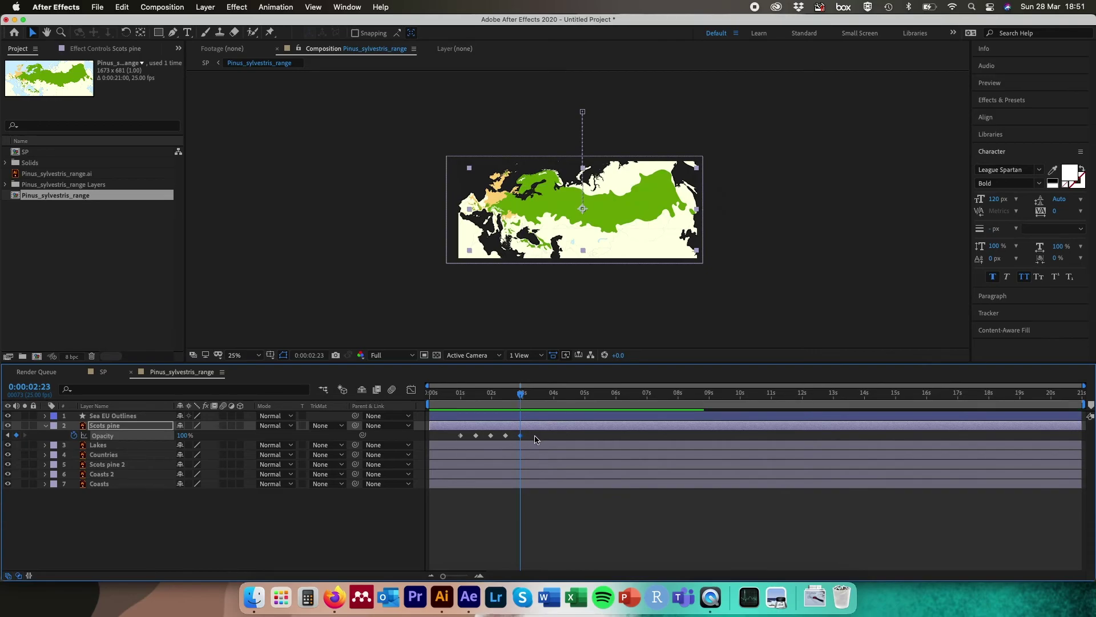
- Apply Easy Ease to all Scots pine opacity keyframes and preview the animation from the start
left_click_drag(536, 439, 443, 429)
right_click(477, 435)
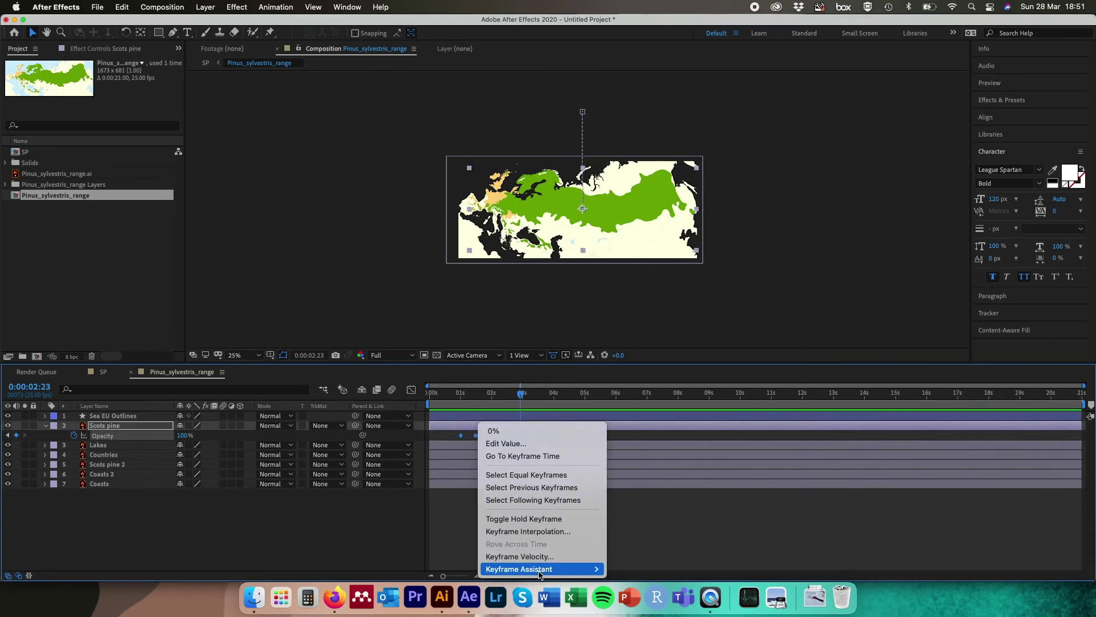
mouse_move(539, 571)
left_click(634, 495)
left_click_drag(520, 394, 462, 395)
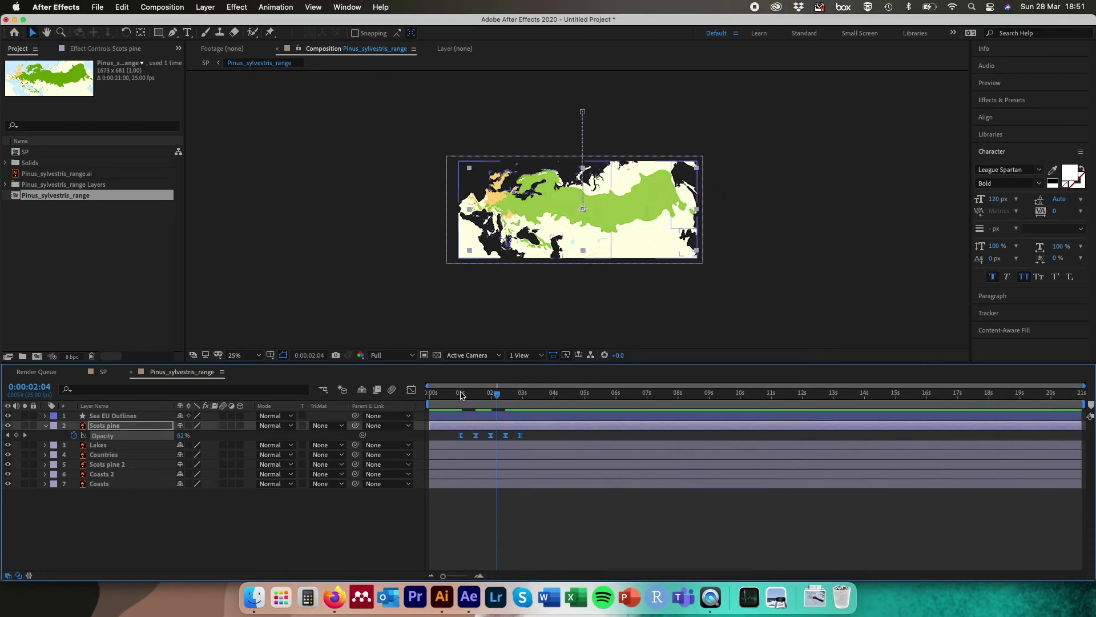
key("Home")
key("space")
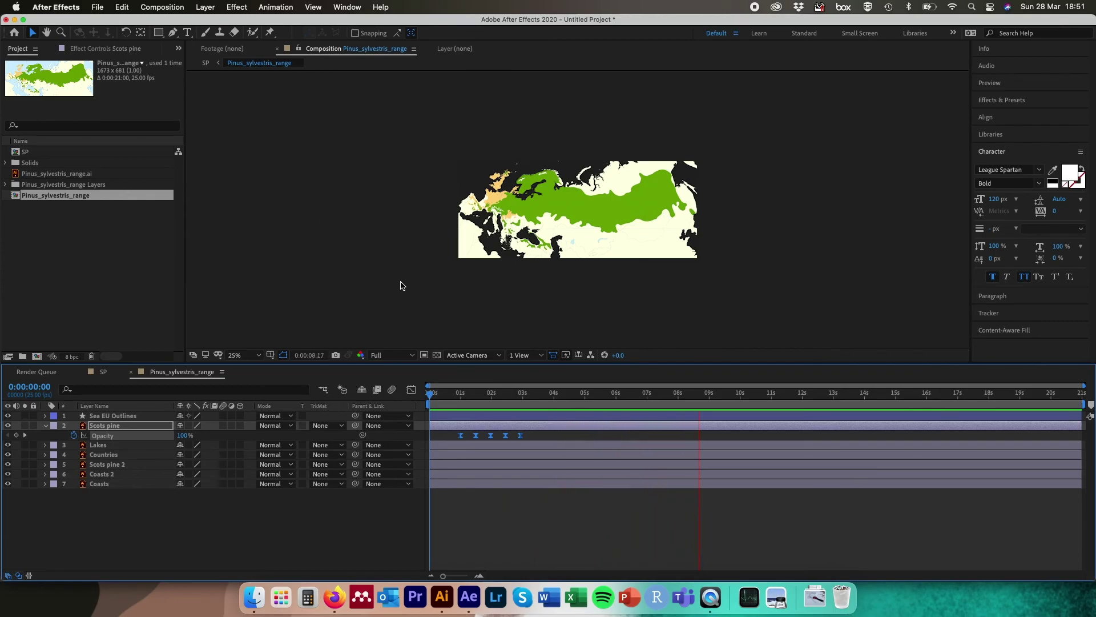
left_click(519, 395)
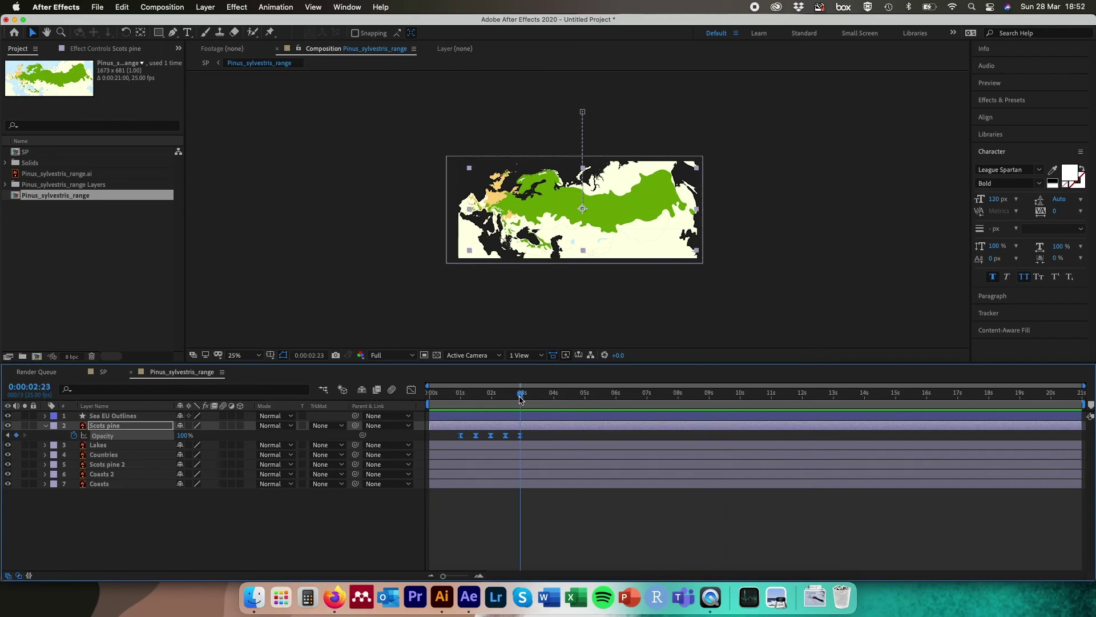